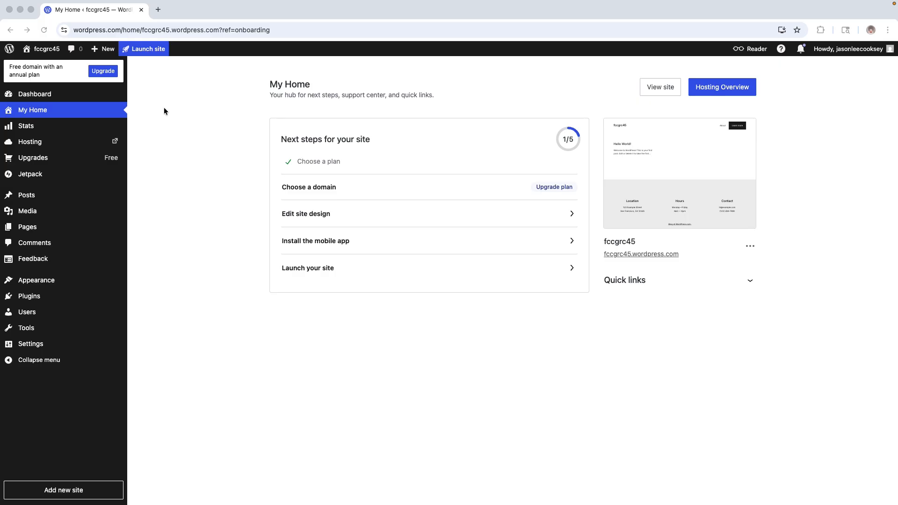
- Launch the fccgrc45 site, copying its web address and opening the live page from the launch confirmation
click(153, 61)
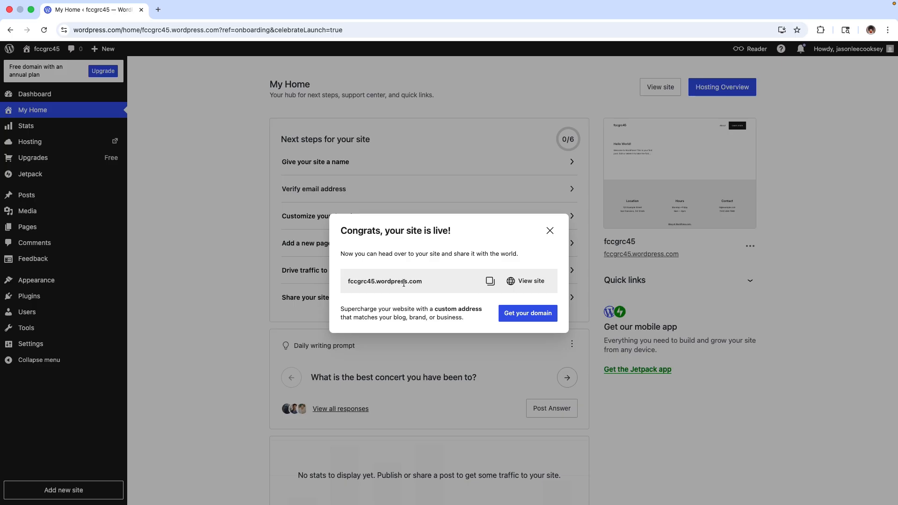
click(490, 283)
click(531, 283)
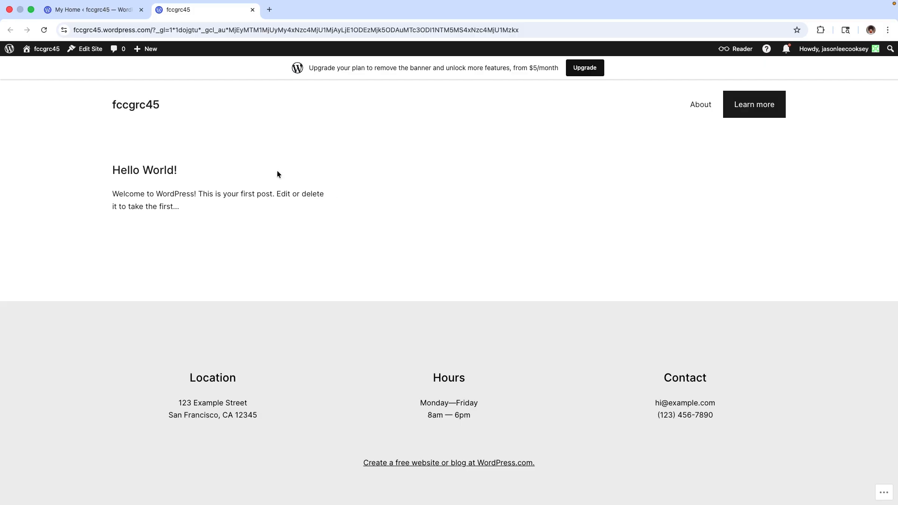
- Return to the site dashboard, dismiss the launch message and open the list of all posts
click(79, 9)
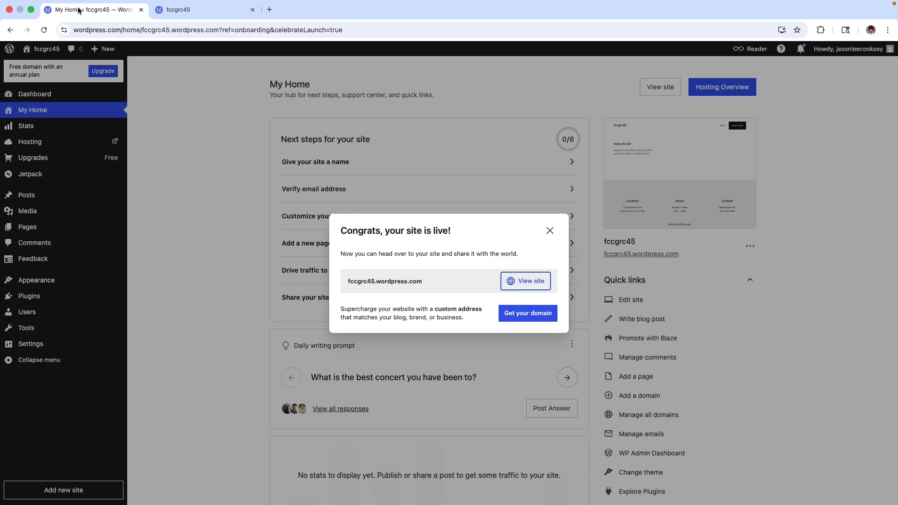
click(550, 231)
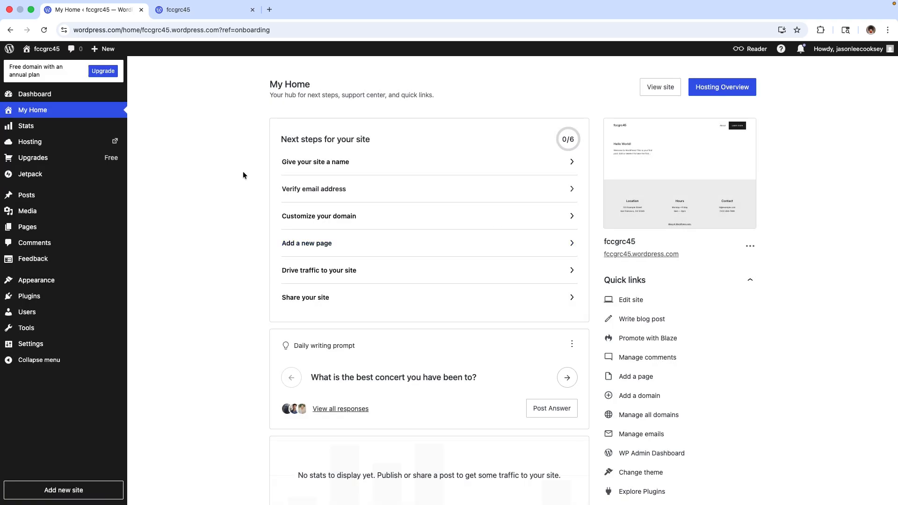
mouse_move(30, 199)
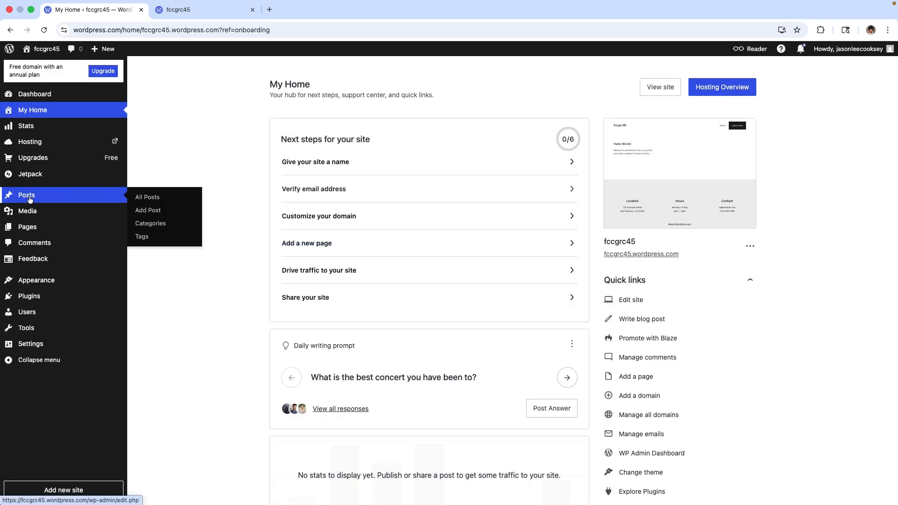
click(26, 198)
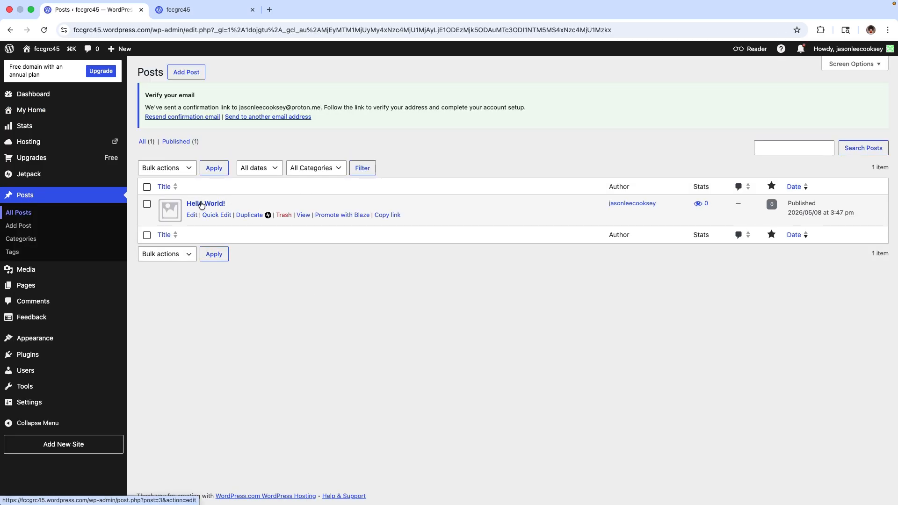
- Check the "Hello World!" post on the live site and move it to the trash from the posts list
click(170, 14)
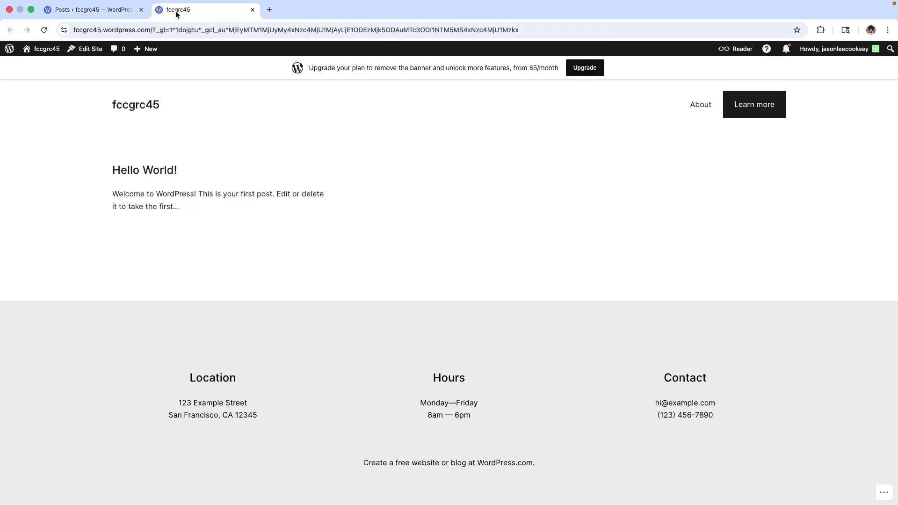
click(93, 10)
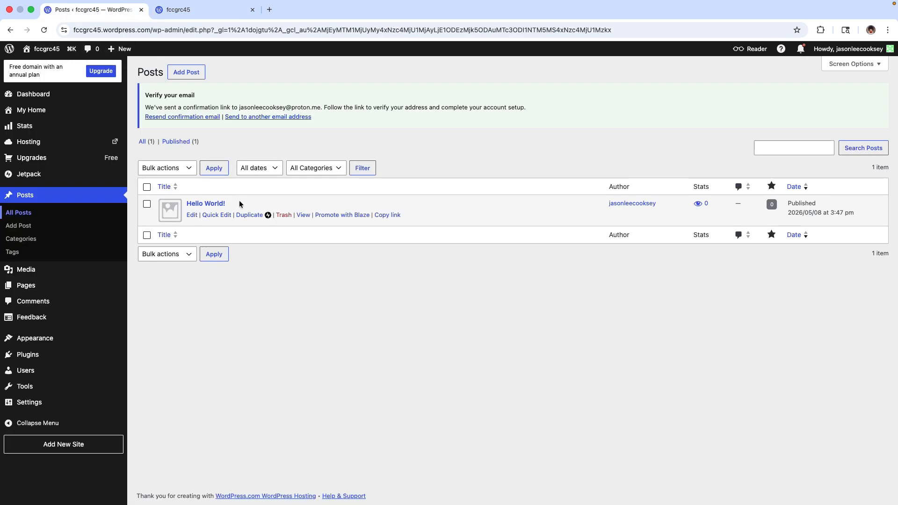
mouse_move(167, 216)
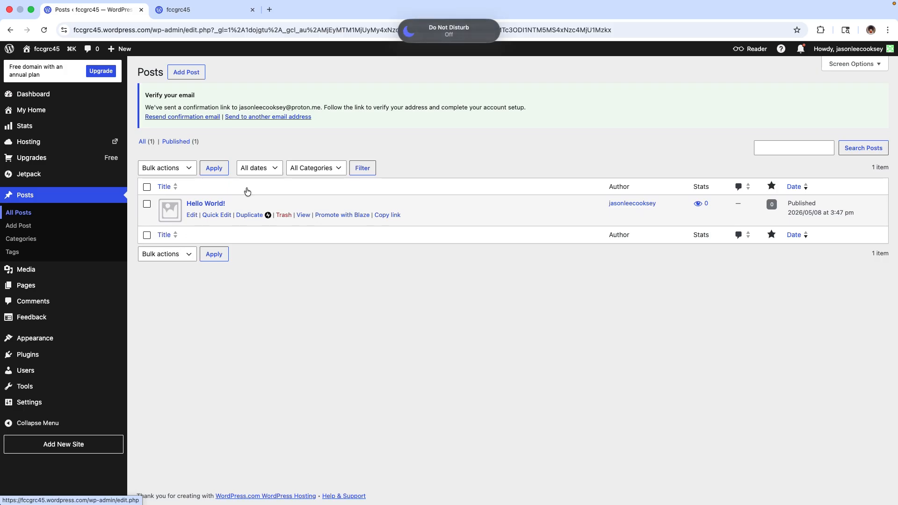
click(206, 9)
click(123, 6)
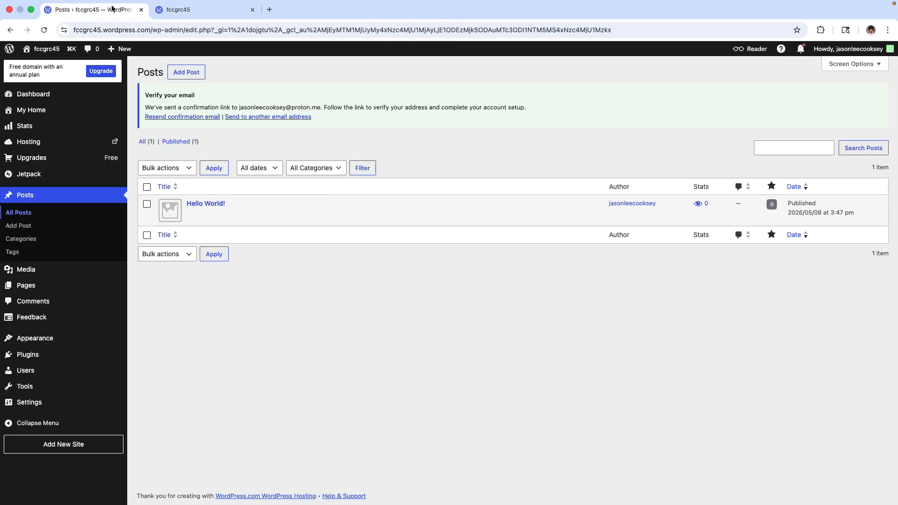
mouse_move(545, 208)
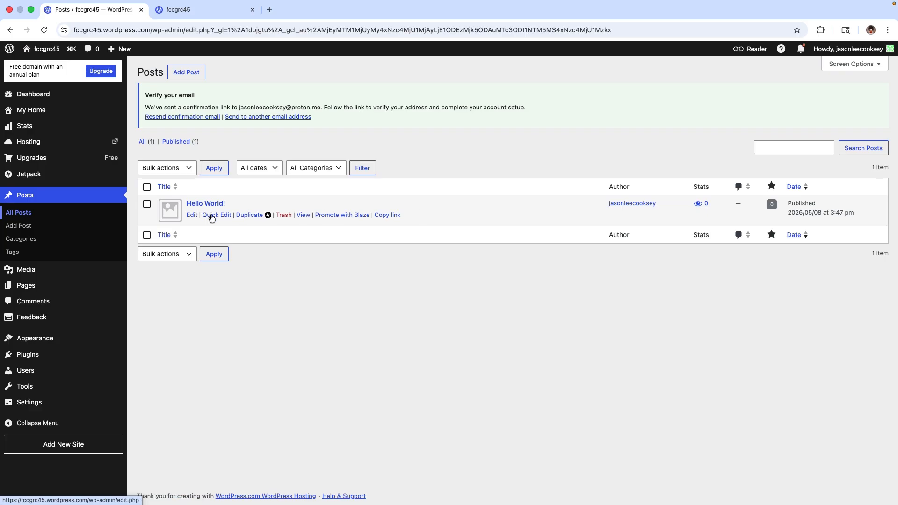
click(288, 217)
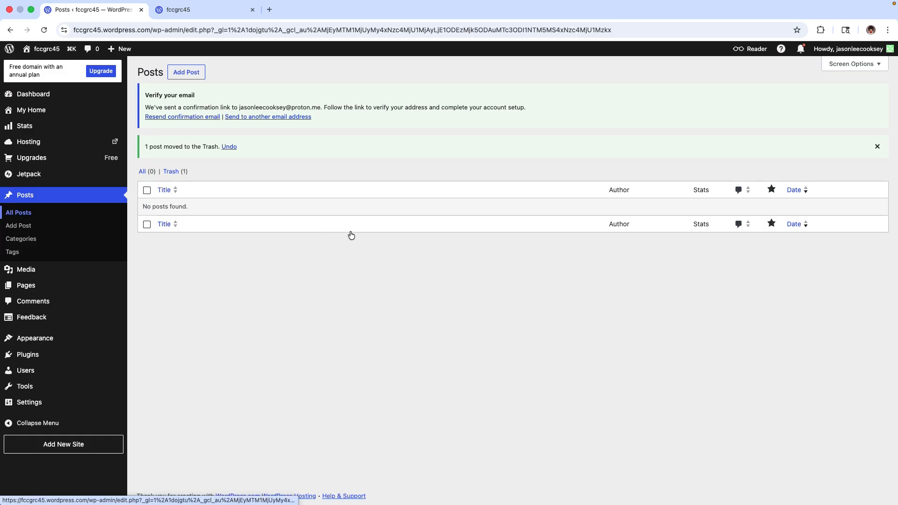
- Create a new post titled "01 - Test Assignment", dismissing the editor's welcome guide
click(13, 228)
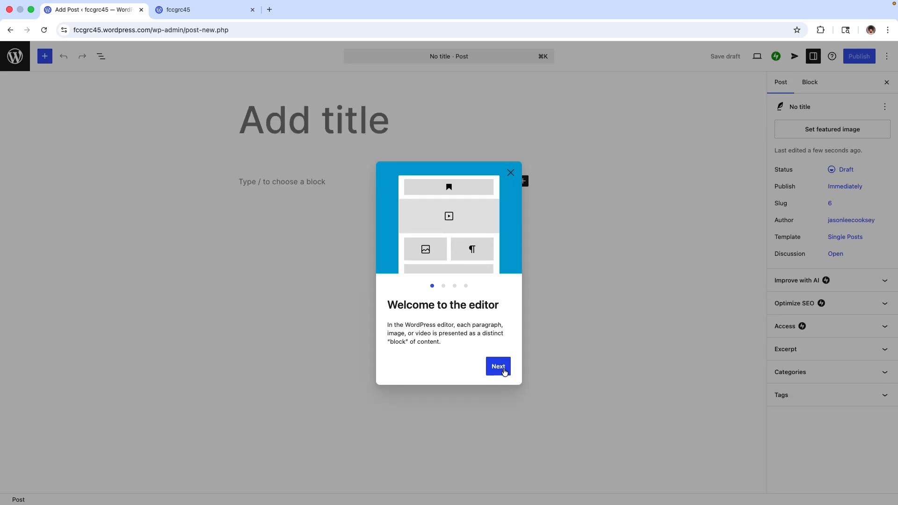
click(510, 172)
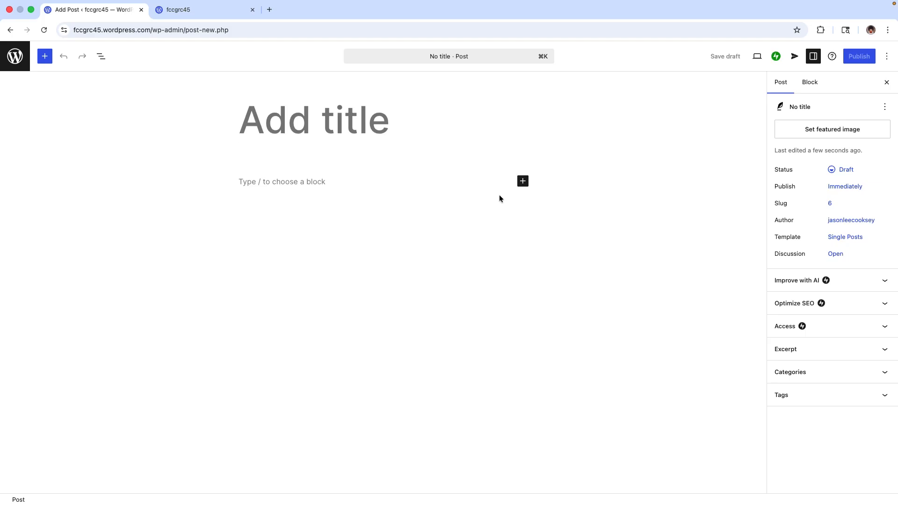
text(01)
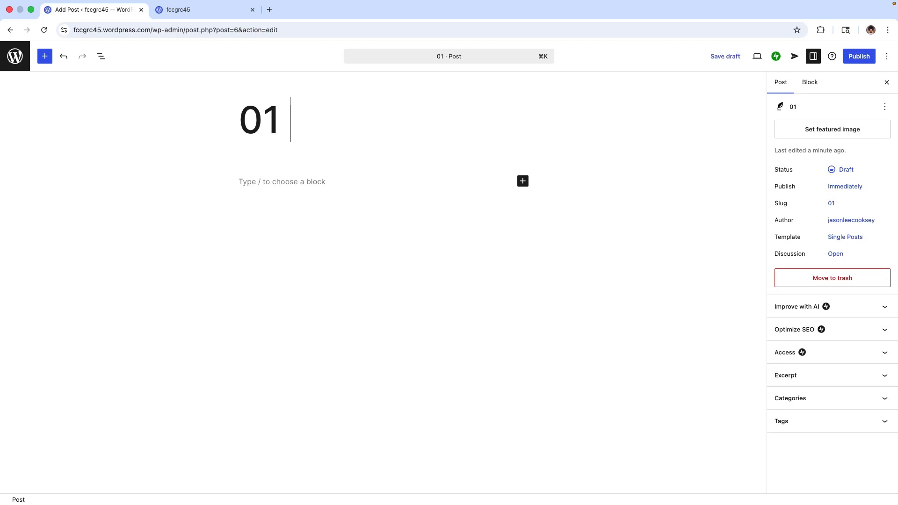
text(- Test)
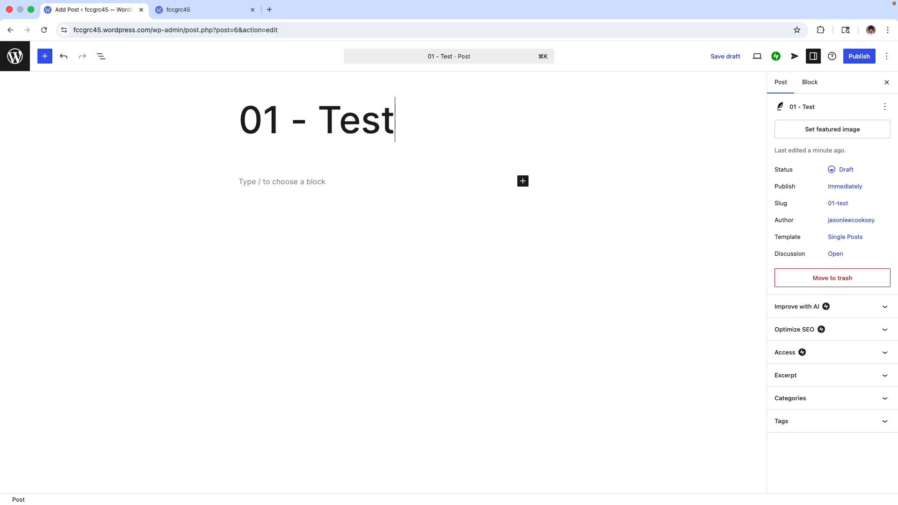
text( Assignment)
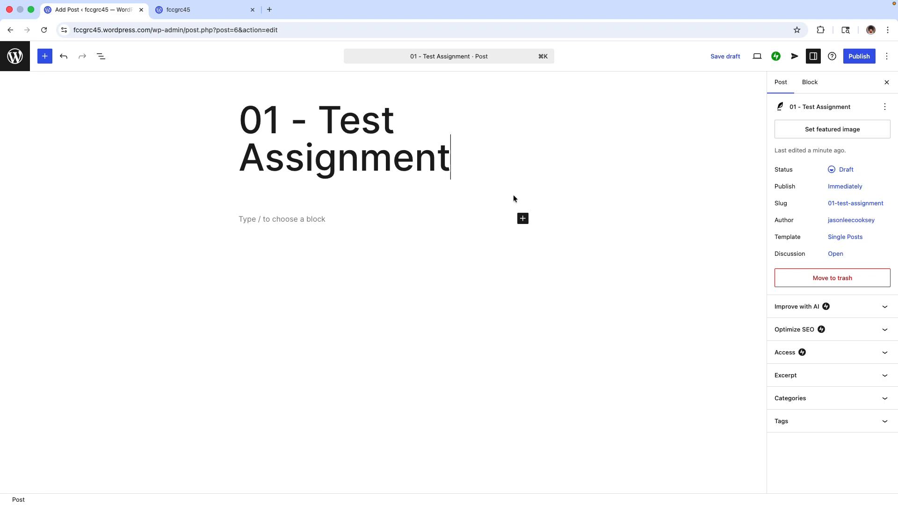
- Write "Hello this is our first assignment stuff andd things." as the first paragraph of the post body
click(275, 219)
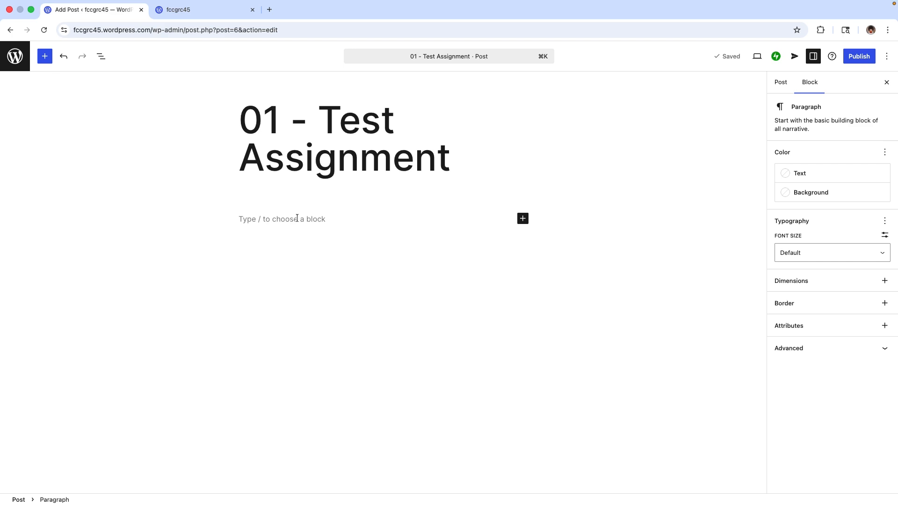
text(Hello)
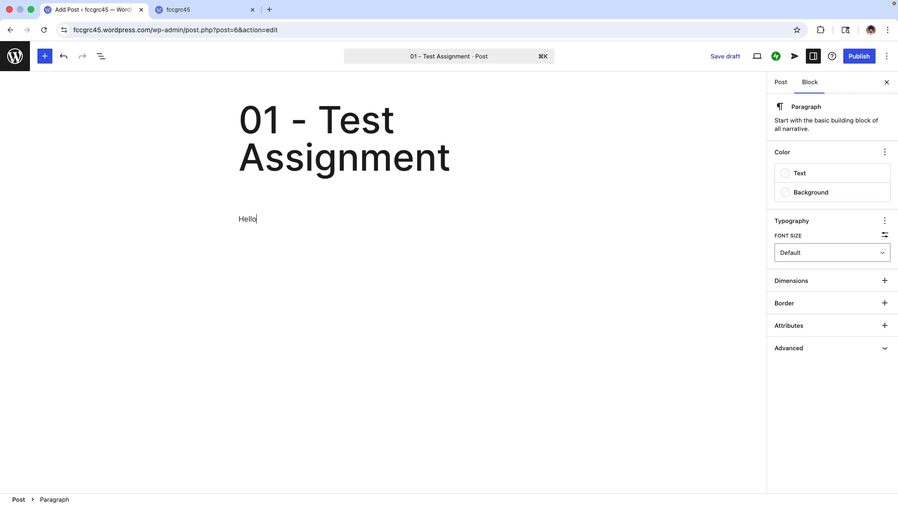
text( this is our first assignment stuff)
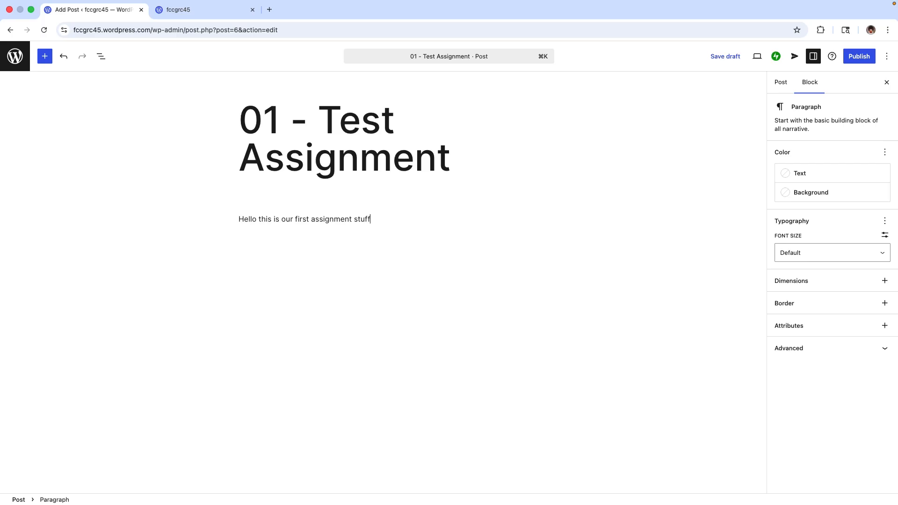
text( andd things.)
key(Return)
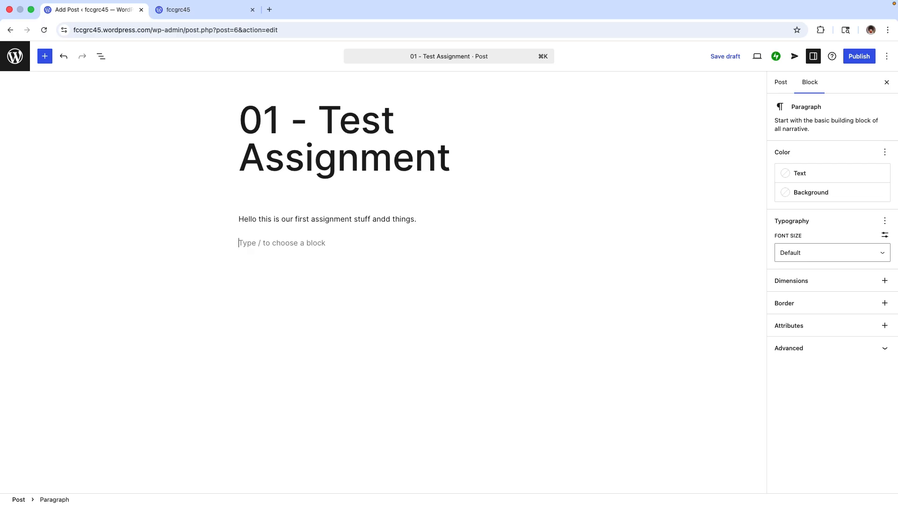
- Add four more paragraphs to the post: "Intro for this assignment", "Goals/outcomes", "How to submit" and "Tips/Hints"
text(Intro for this assignment)
key(Return)
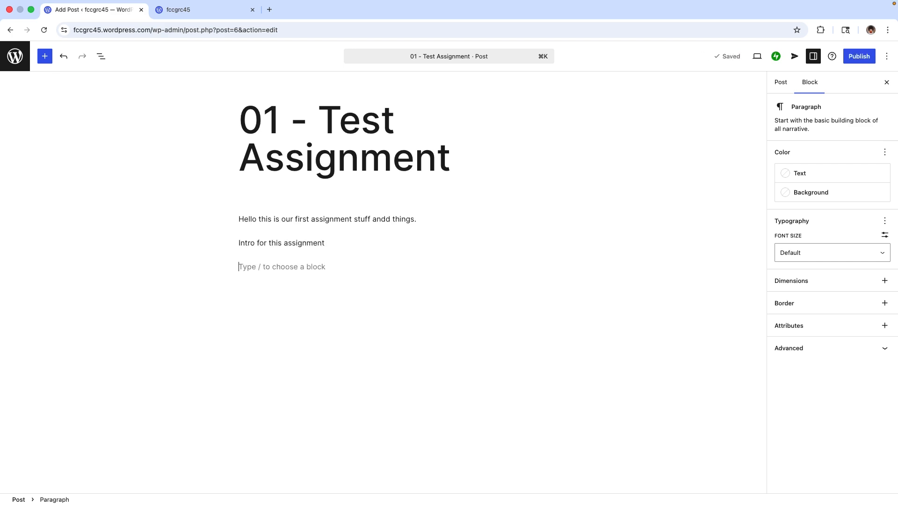
text(Goals)
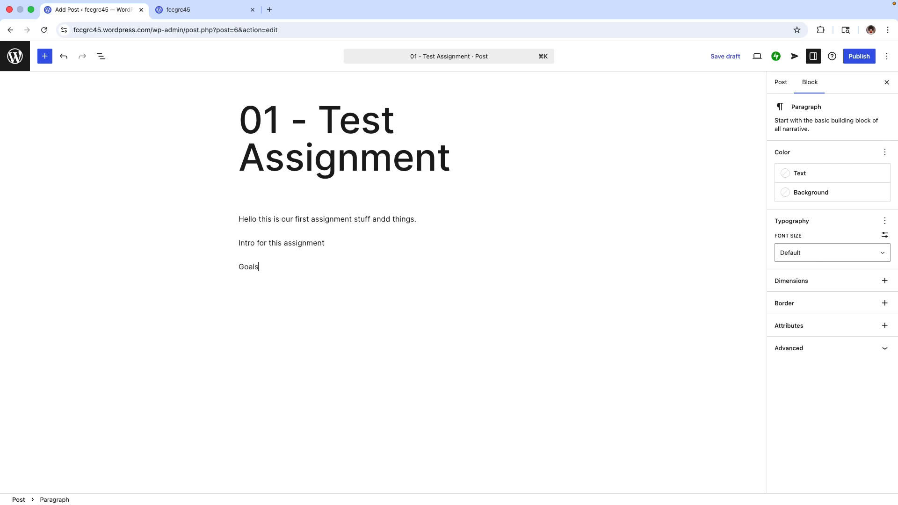
text(/outcomes)
key(Return)
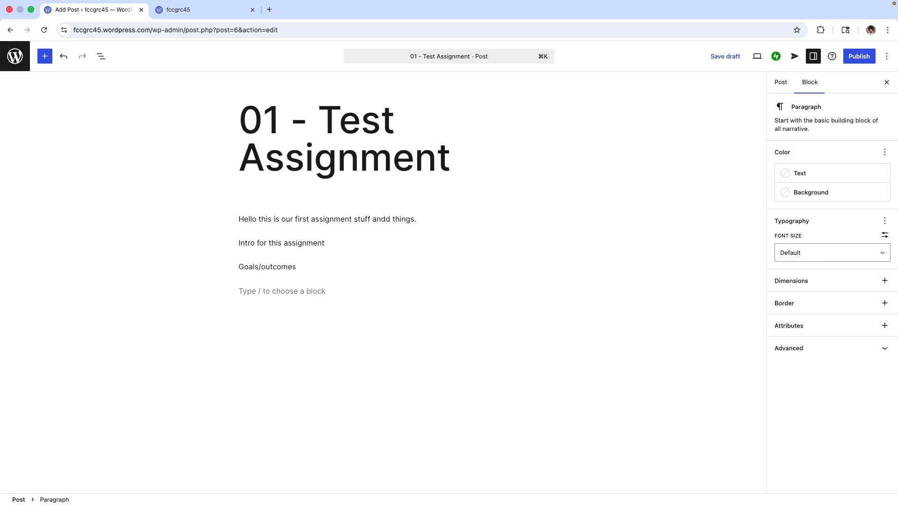
text(How to submit)
key(Return)
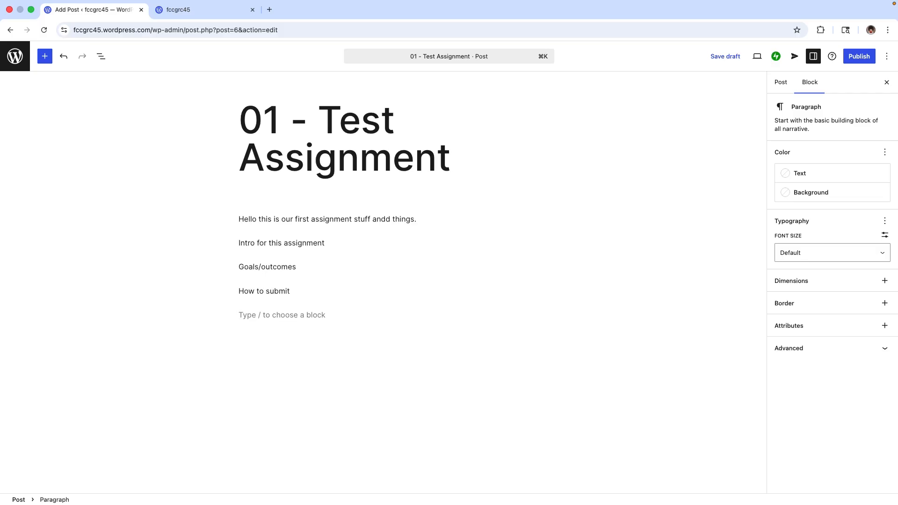
text(Tips/Hints)
click(291, 242)
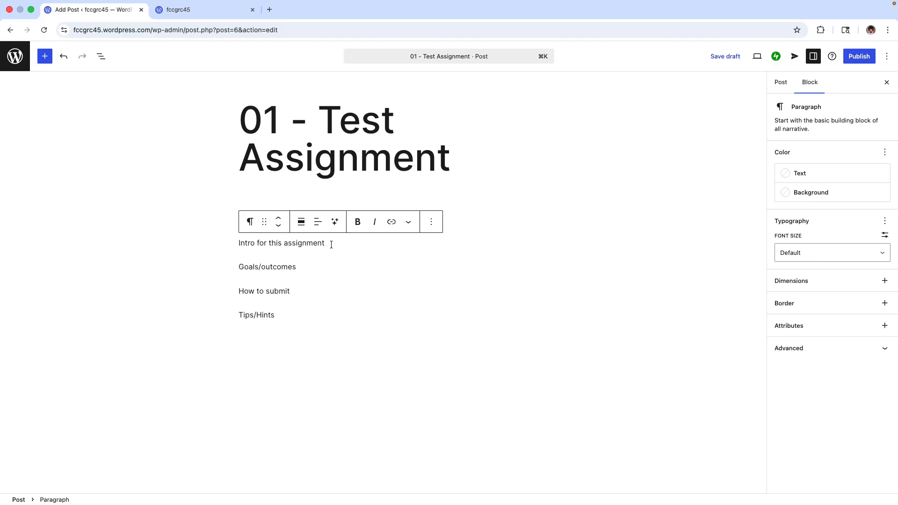
mouse_move(346, 259)
- Search the block library for "image" and insert an Image block below the "Tips/Hints" paragraph
click(287, 316)
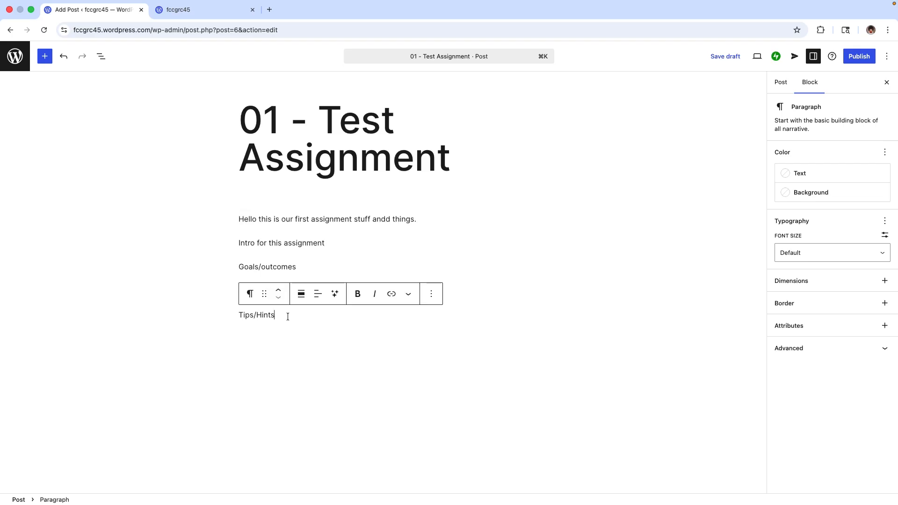
key(Return)
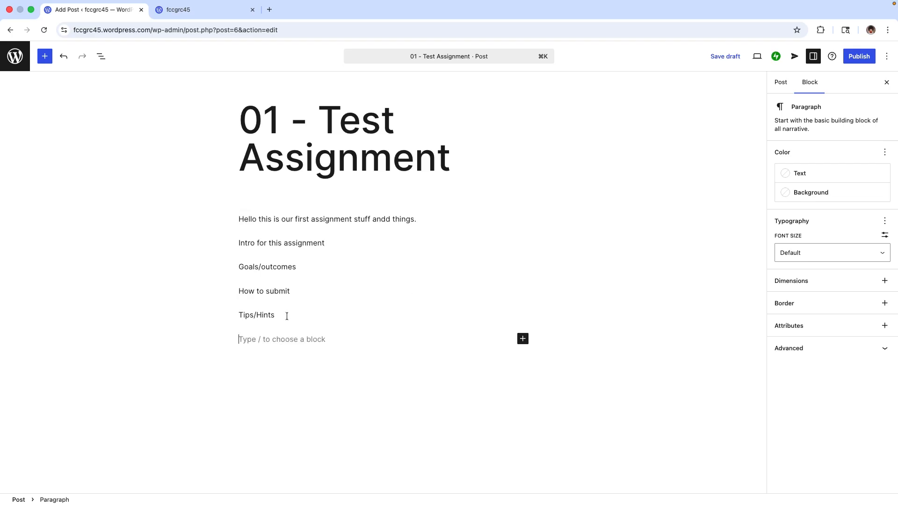
click(45, 57)
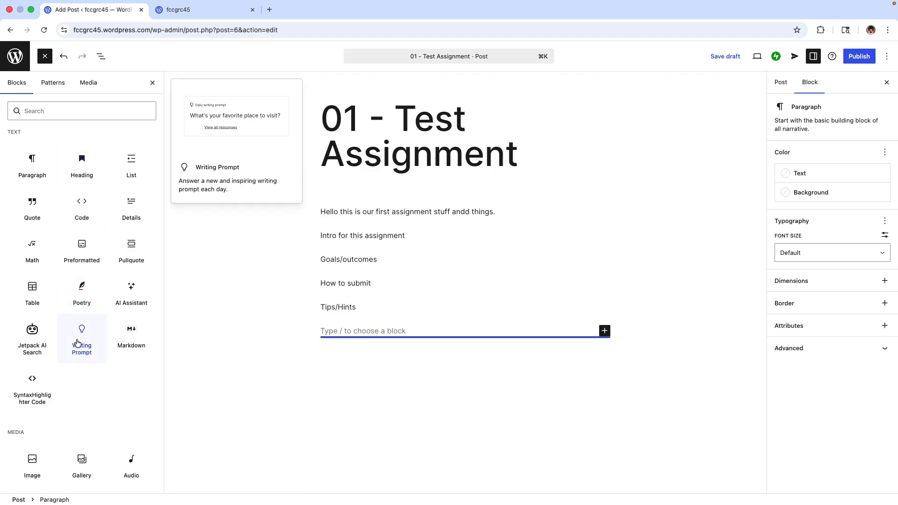
scroll(62, 222, down, 5)
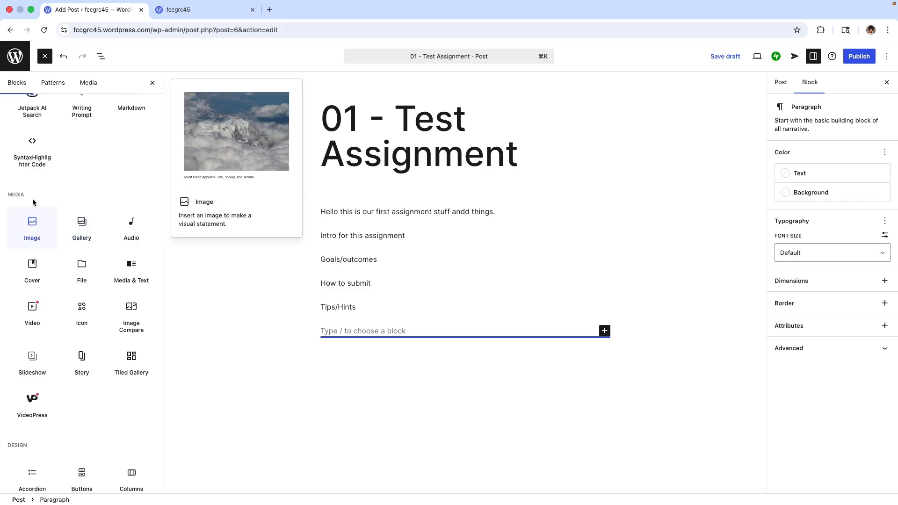
scroll(37, 150, up, 5)
click(38, 114)
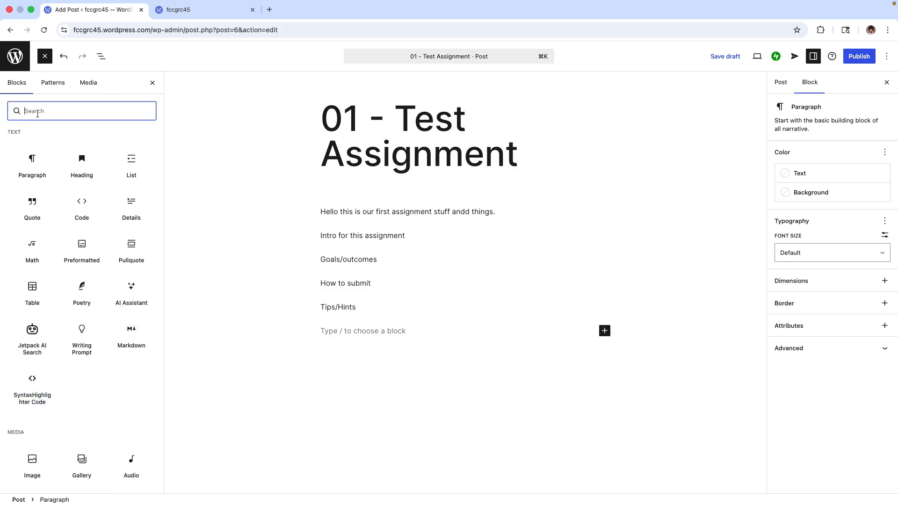
text(image)
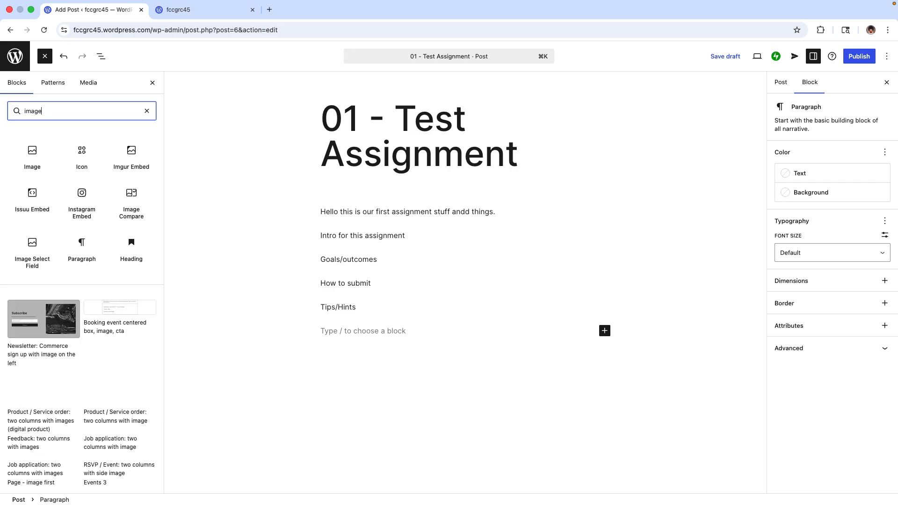
mouse_move(28, 156)
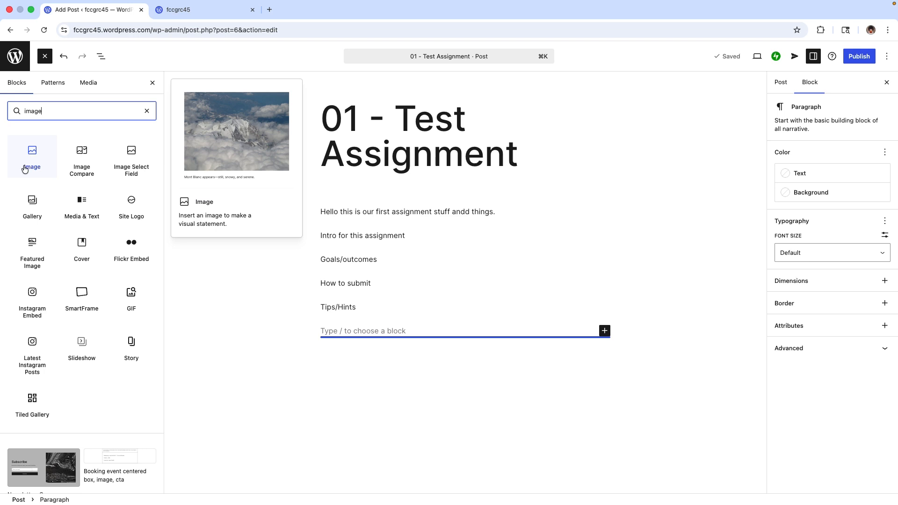
mouse_move(90, 147)
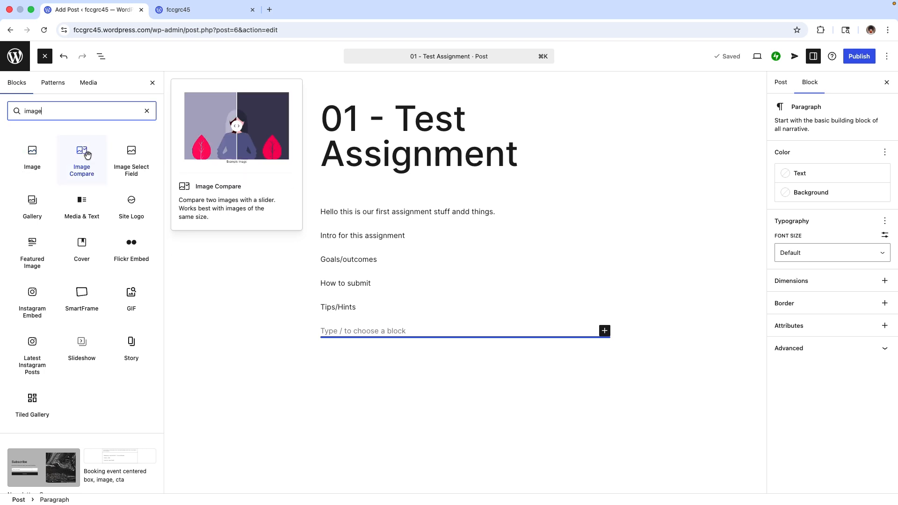
mouse_move(127, 156)
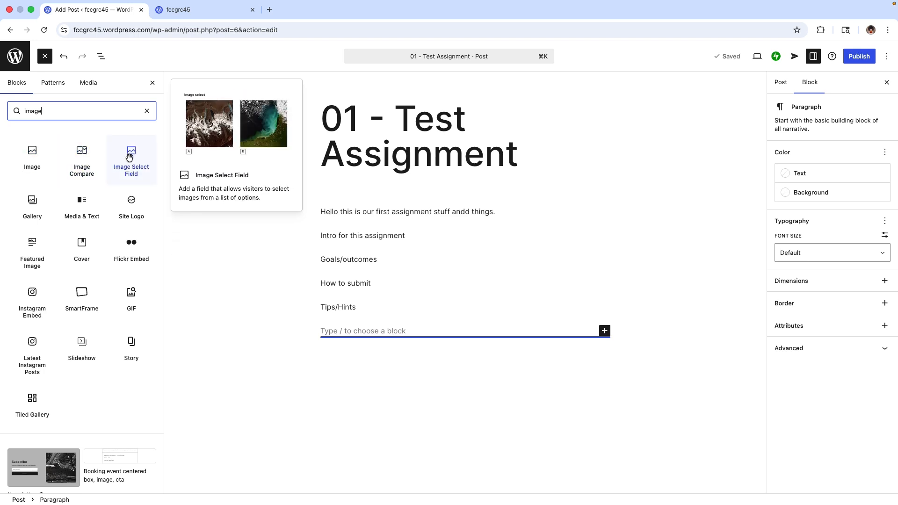
mouse_move(26, 200)
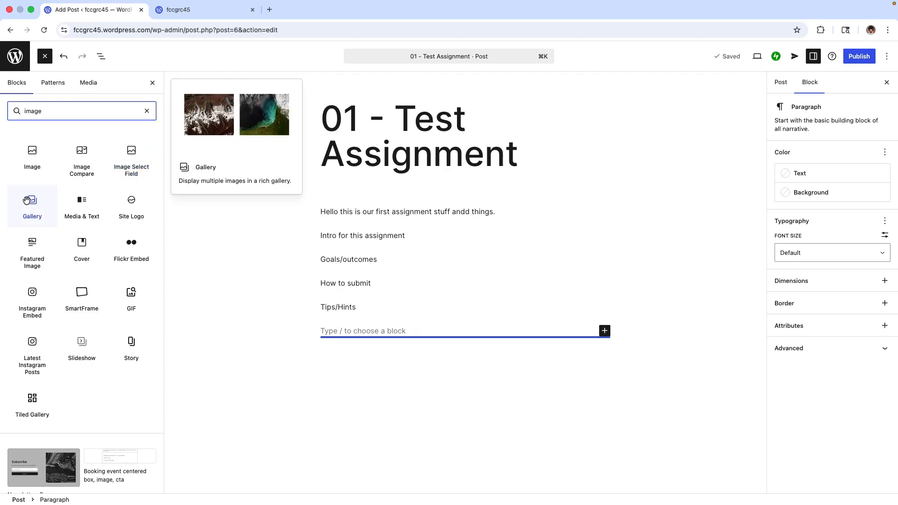
mouse_move(87, 204)
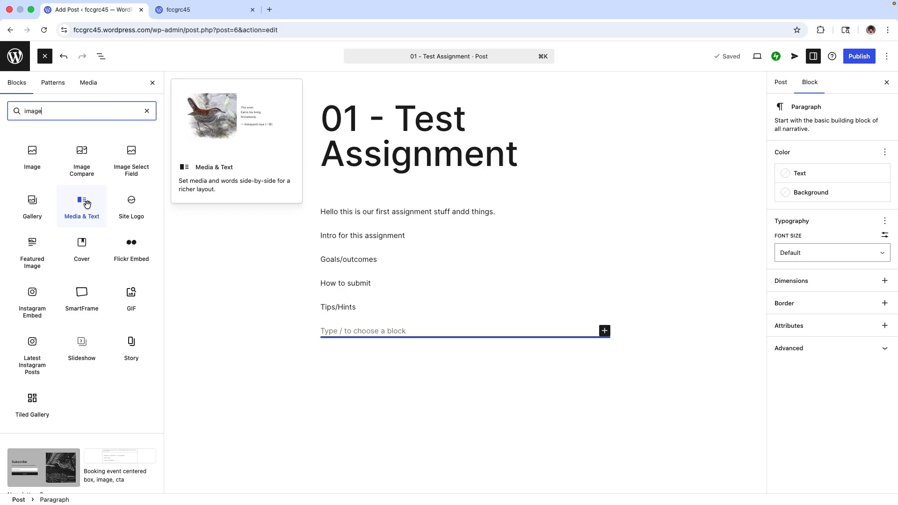
click(33, 154)
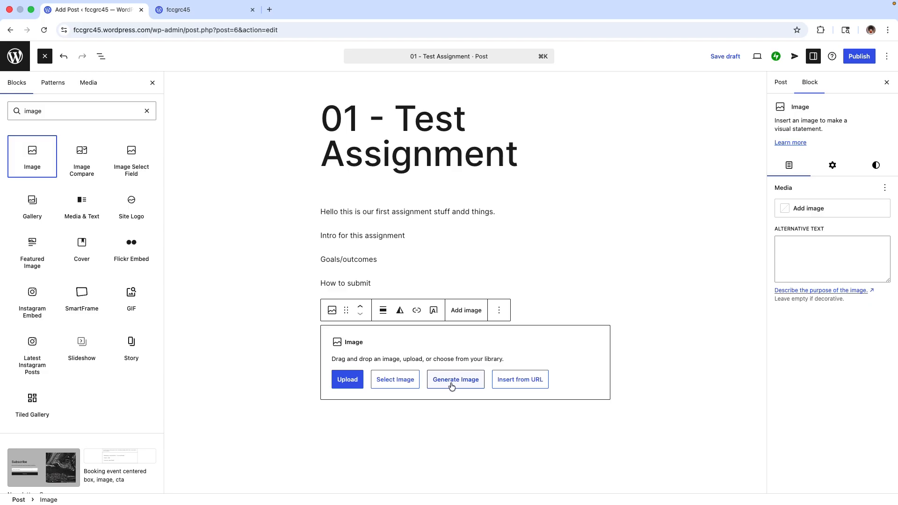
- Upload grc34_260219_lab.png from the grc34_260219 folder inside grc34 into the Image block
click(347, 380)
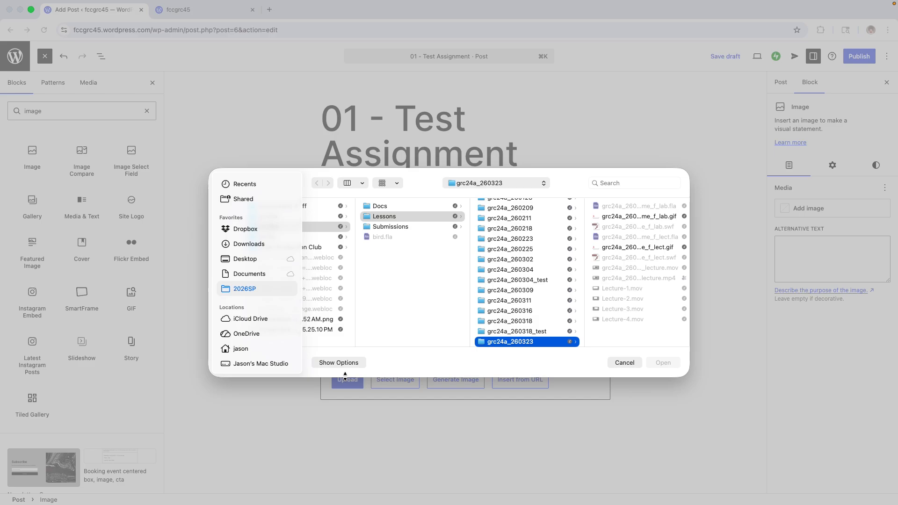
click(636, 217)
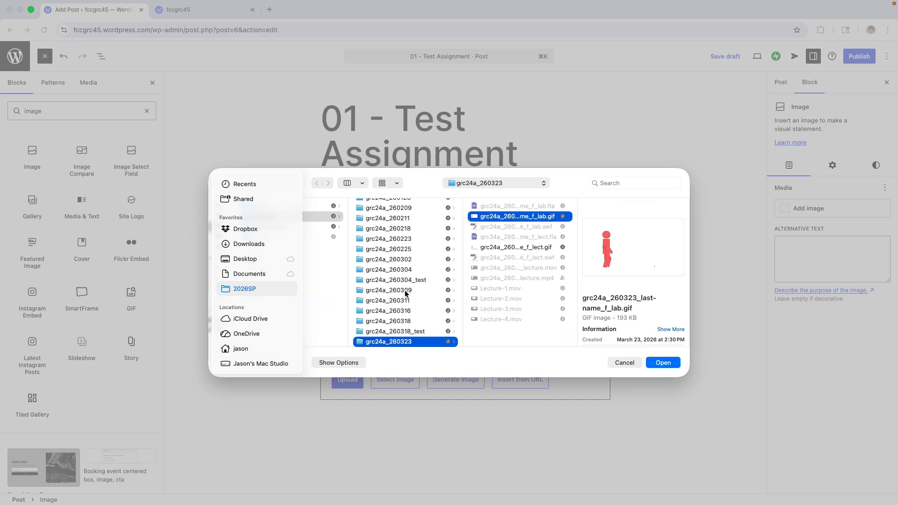
scroll(404, 291, left, 3)
scroll(378, 238, left, 3)
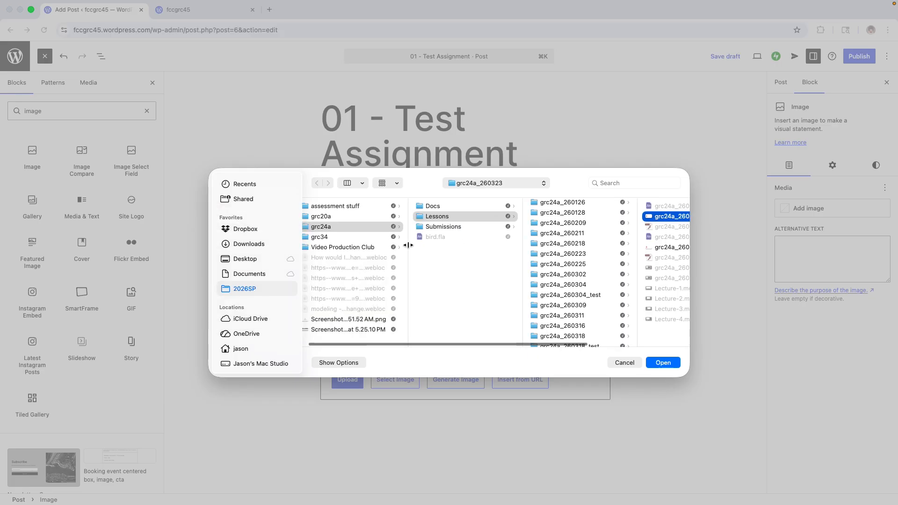
click(333, 237)
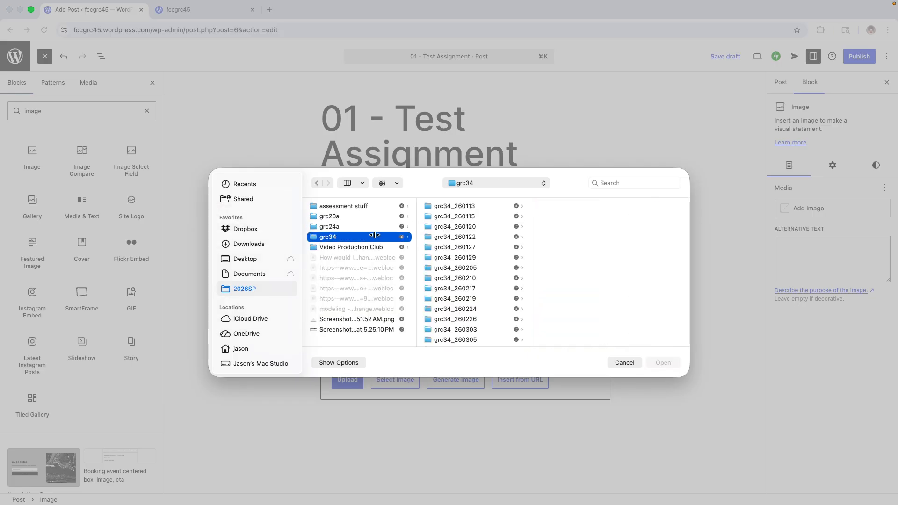
click(461, 216)
click(463, 247)
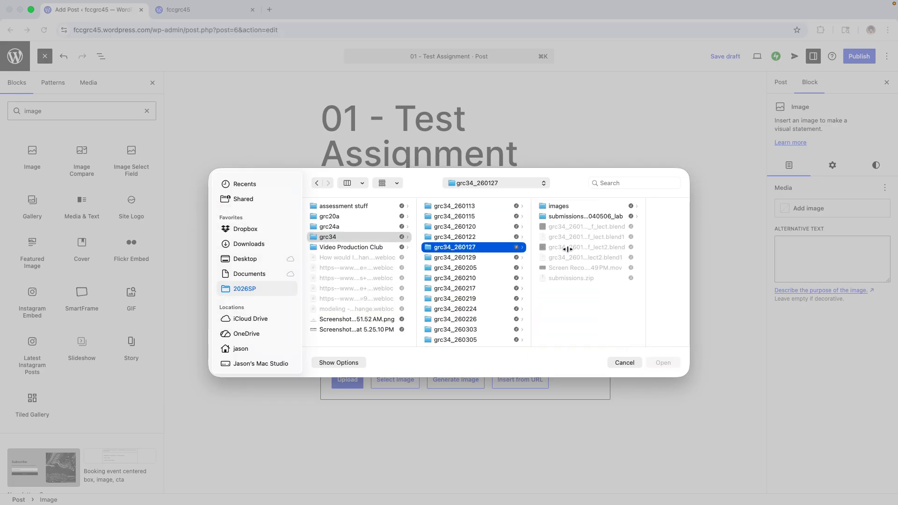
click(472, 295)
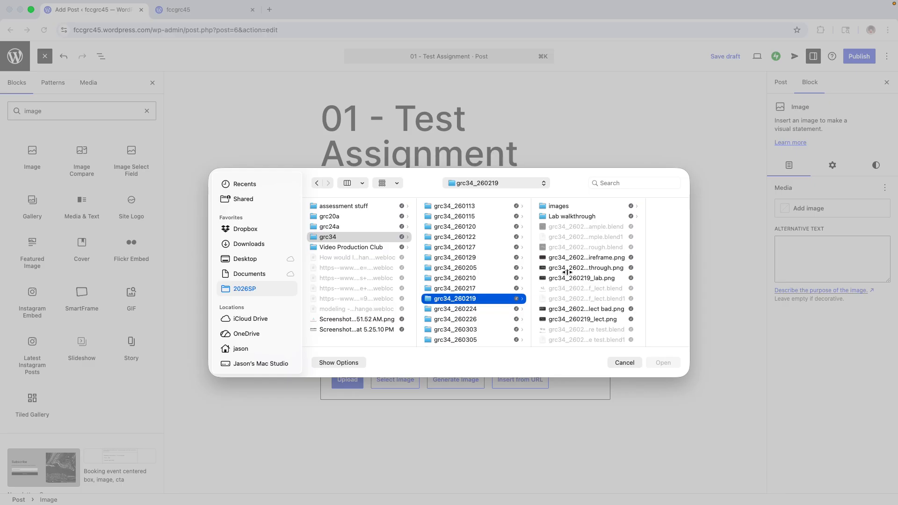
click(573, 265)
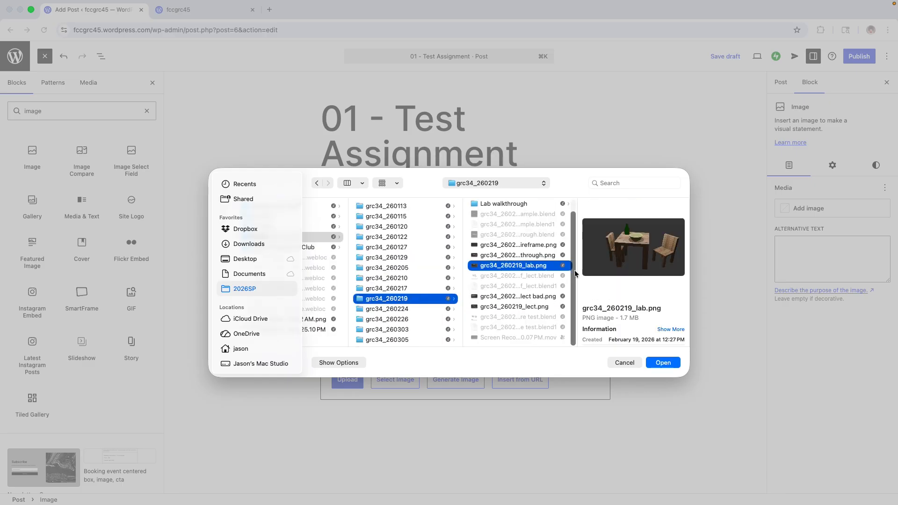
click(661, 363)
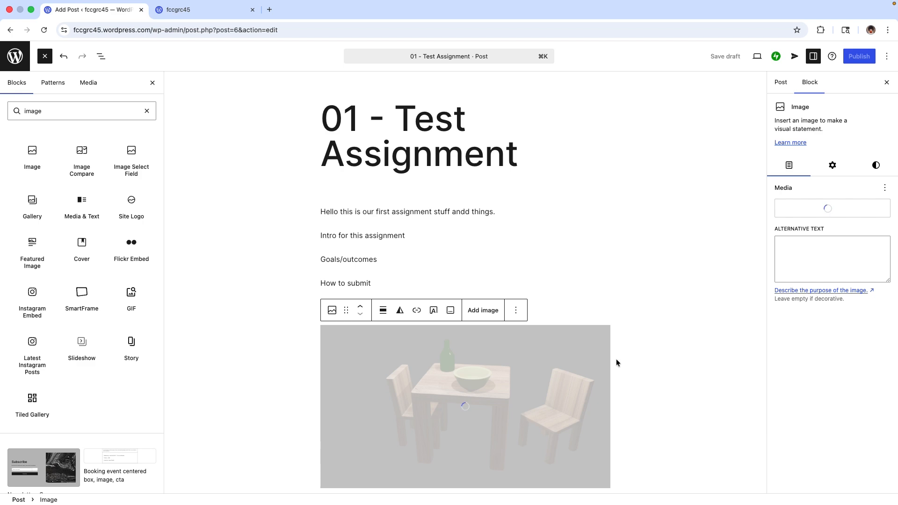
click(632, 350)
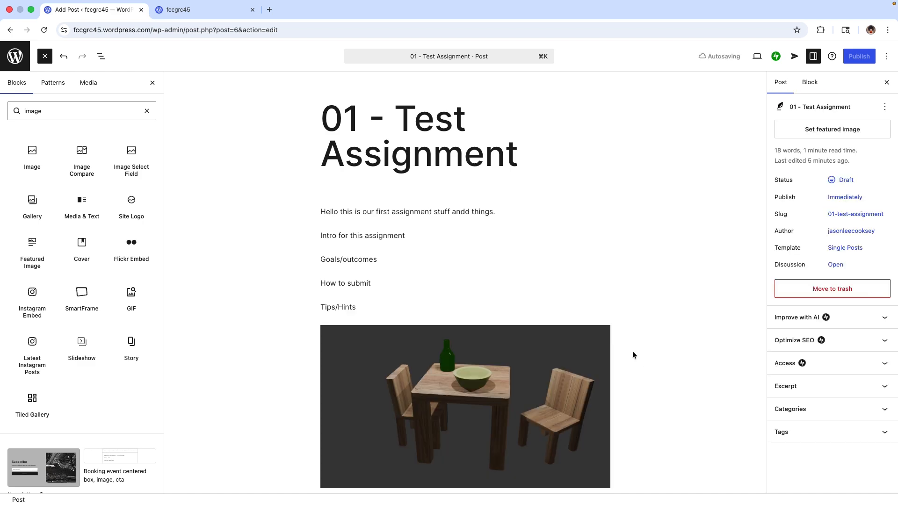
- Publish the "01 - Test Assignment" post with the default visibility, access and newsletter settings
scroll(646, 353, down, 3)
scroll(646, 353, up, 3)
click(855, 57)
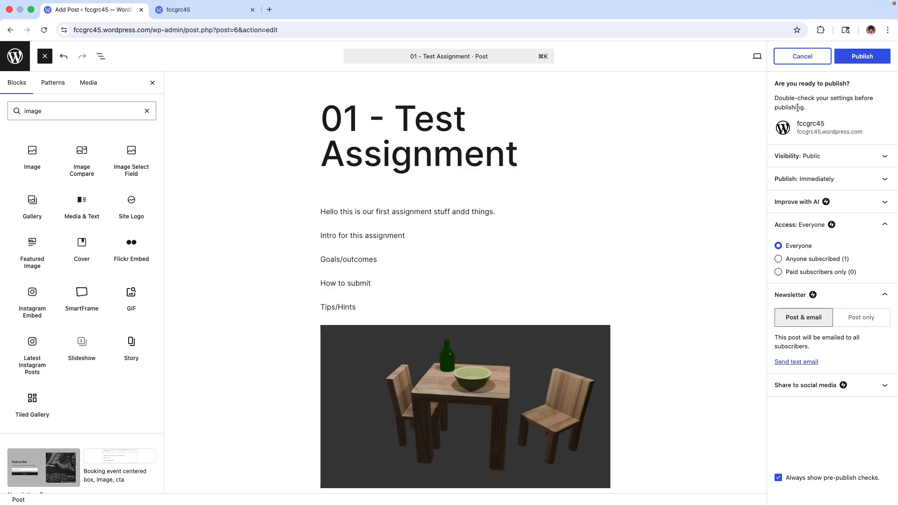
click(862, 56)
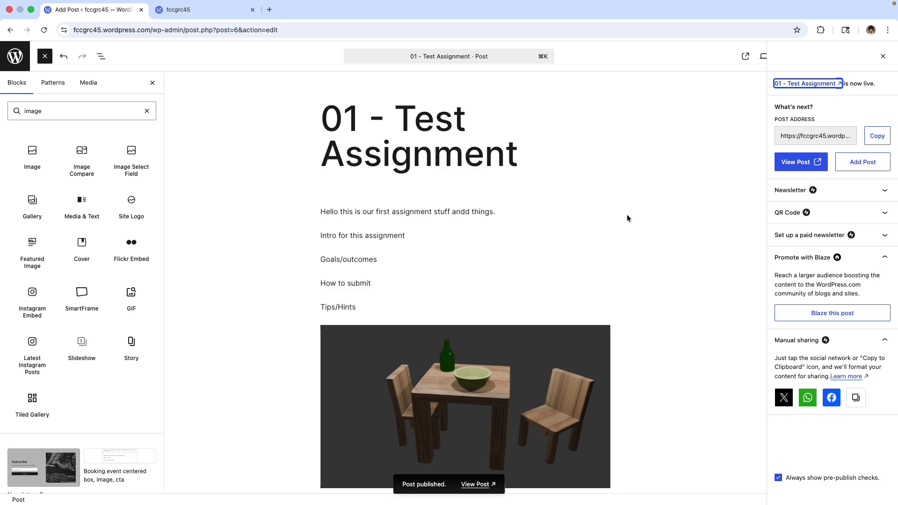
- Insert a Heading block between "Intro for this assignment" and "Goals/outcomes" and change it to Heading 4
click(324, 259)
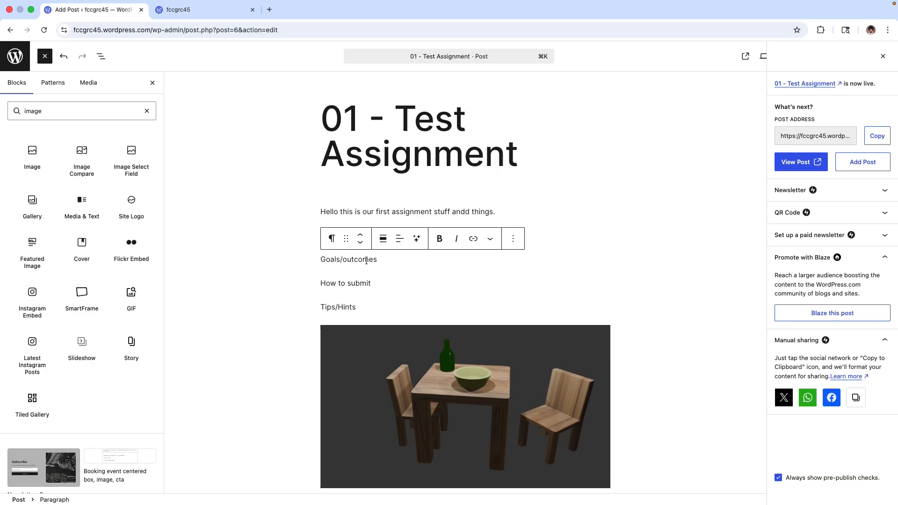
key(Return)
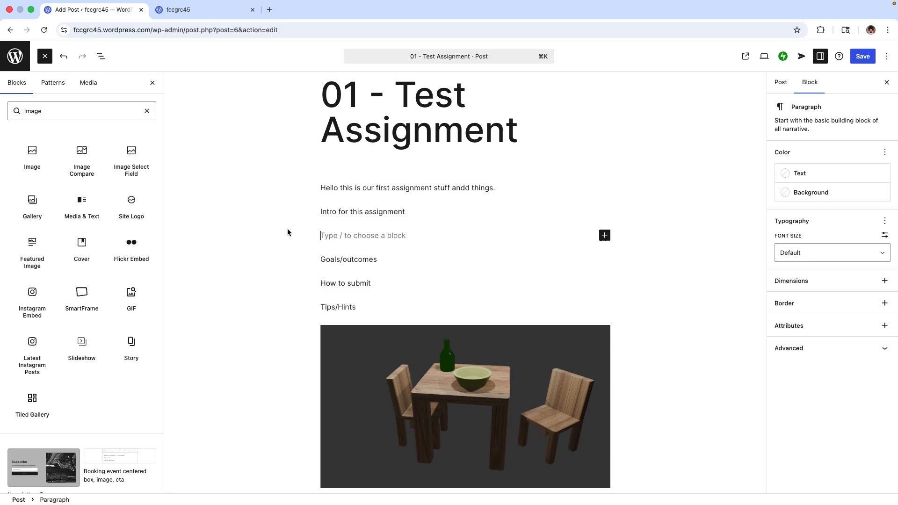
mouse_move(80, 221)
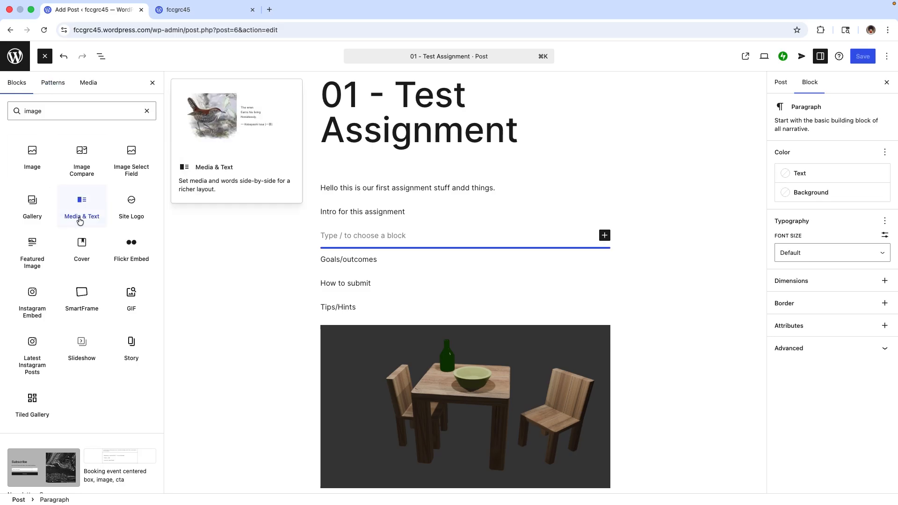
click(147, 111)
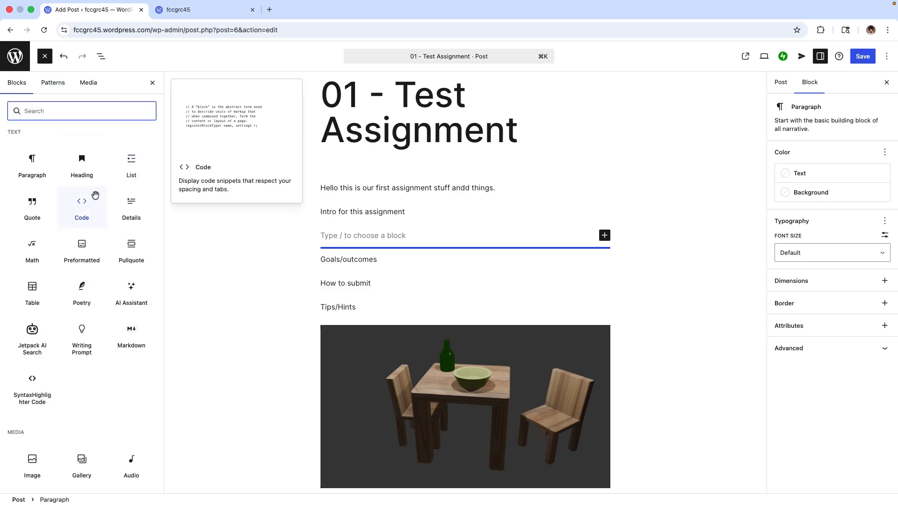
click(81, 160)
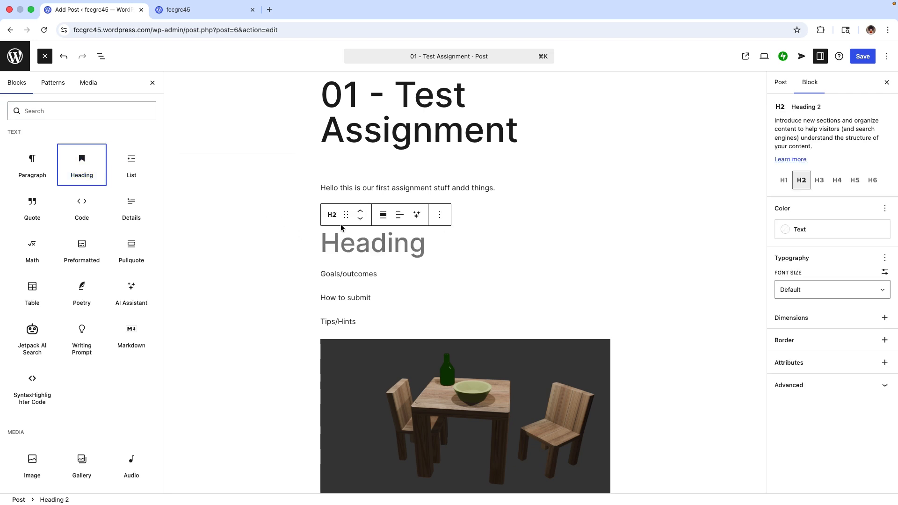
click(333, 216)
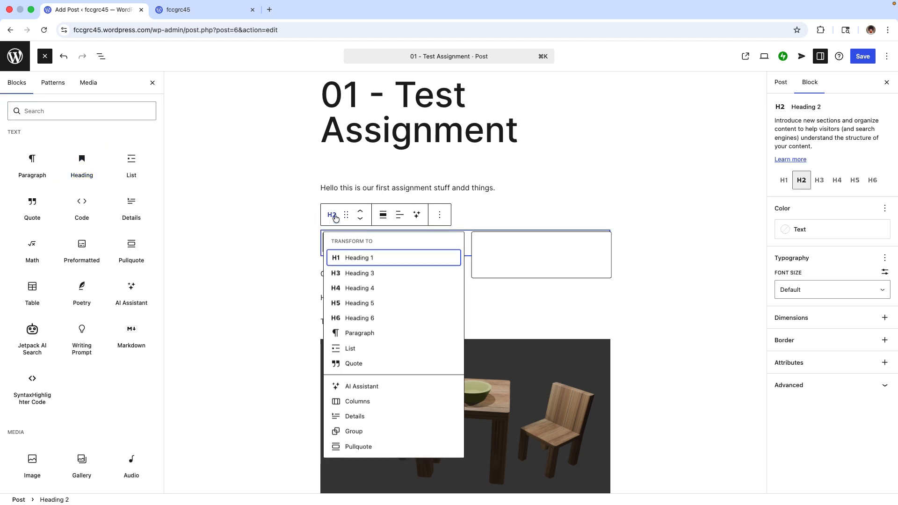
click(354, 289)
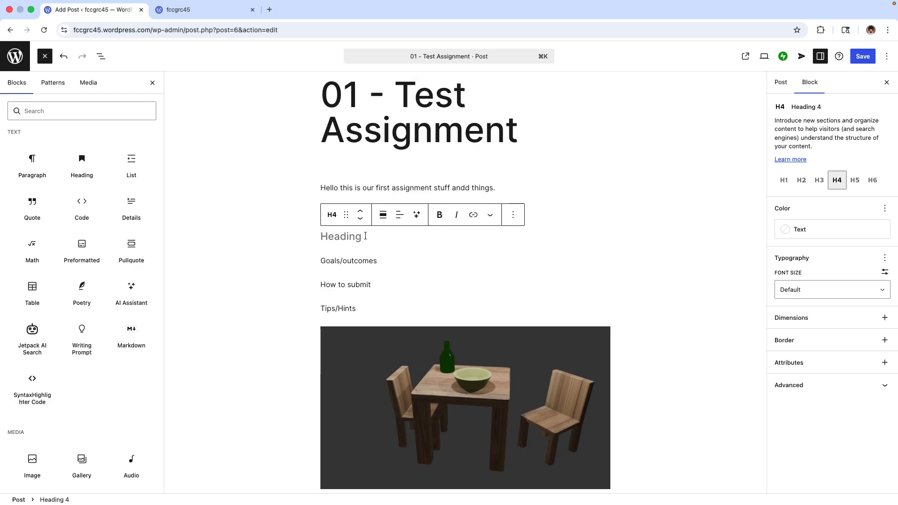
- Write "This is a heading for the following items" as the text of the new heading
text(This )
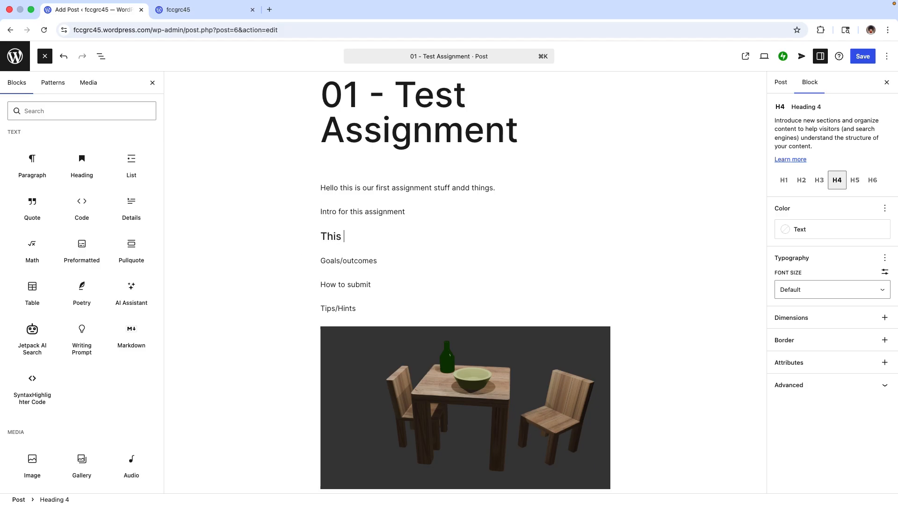
text(is a heading for the fo)
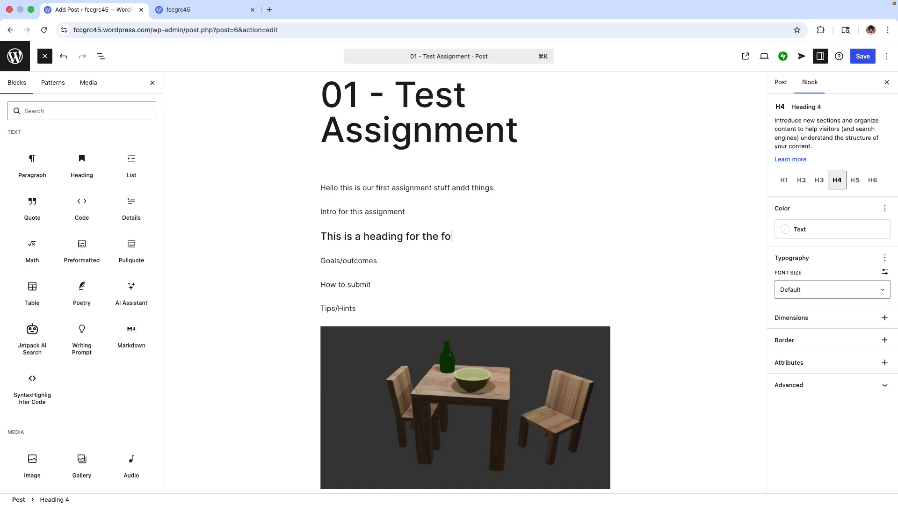
text(llowing items)
key(BackSpace)
text(ems)
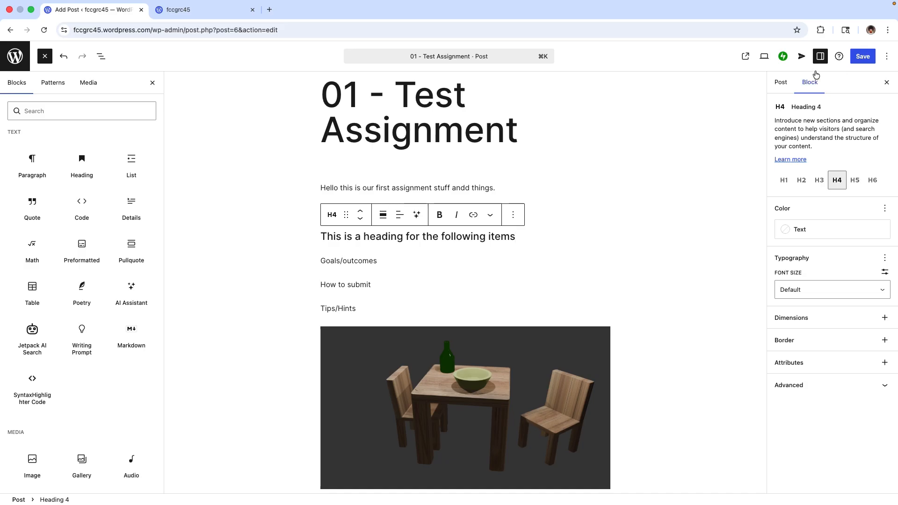
- Save the changes to the published post and return to the posts list
click(859, 57)
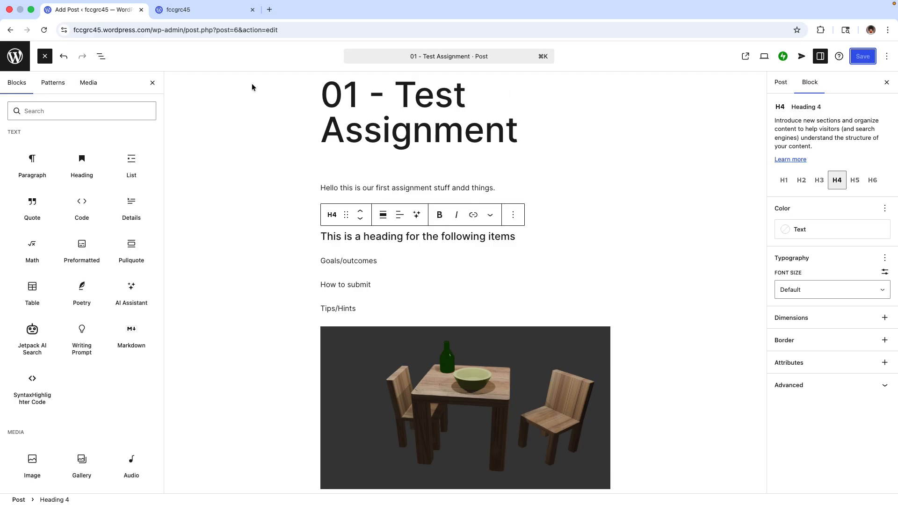
click(15, 57)
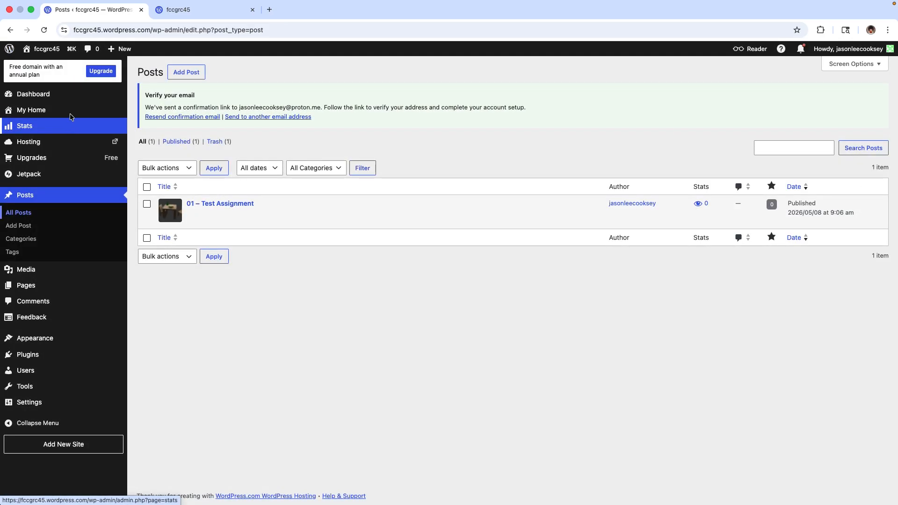
- Load the live site's front page at fccgrc45.wordpress.com
mouse_move(49, 52)
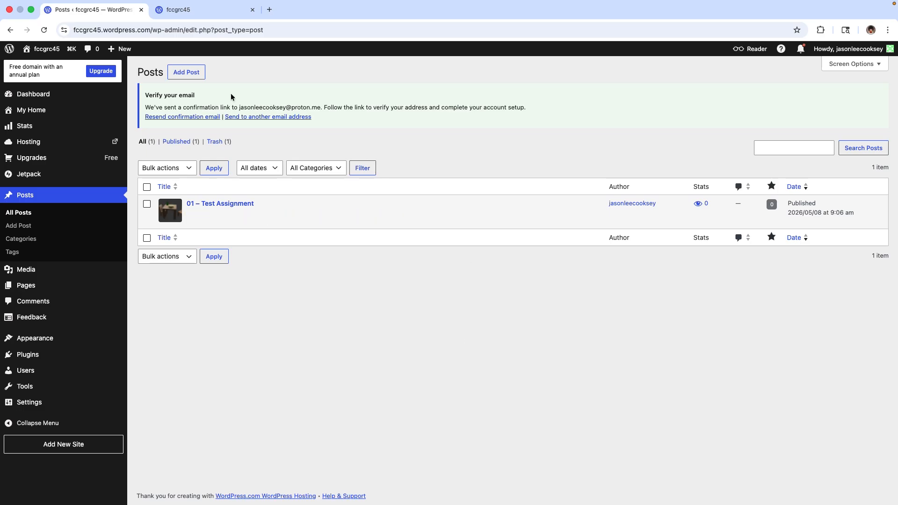
click(198, 14)
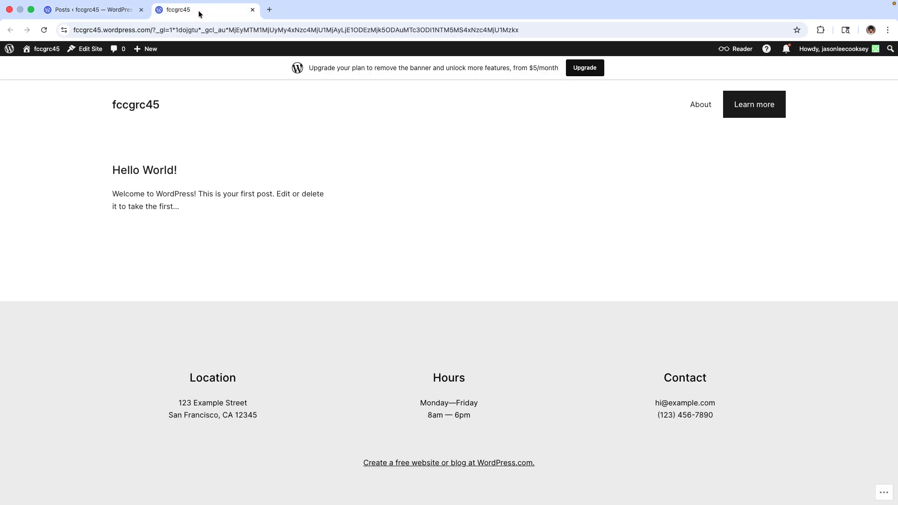
click(155, 30)
text(fccgrc45.wordpress.com)
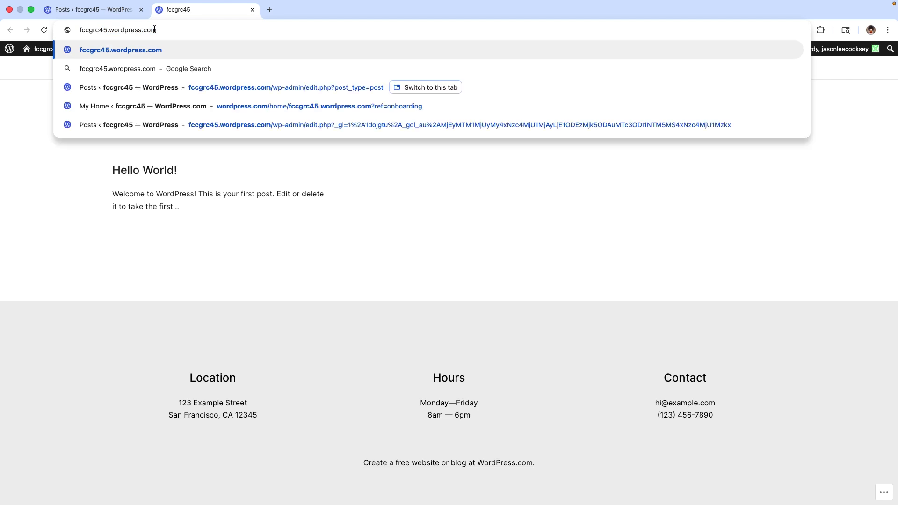
key(Return)
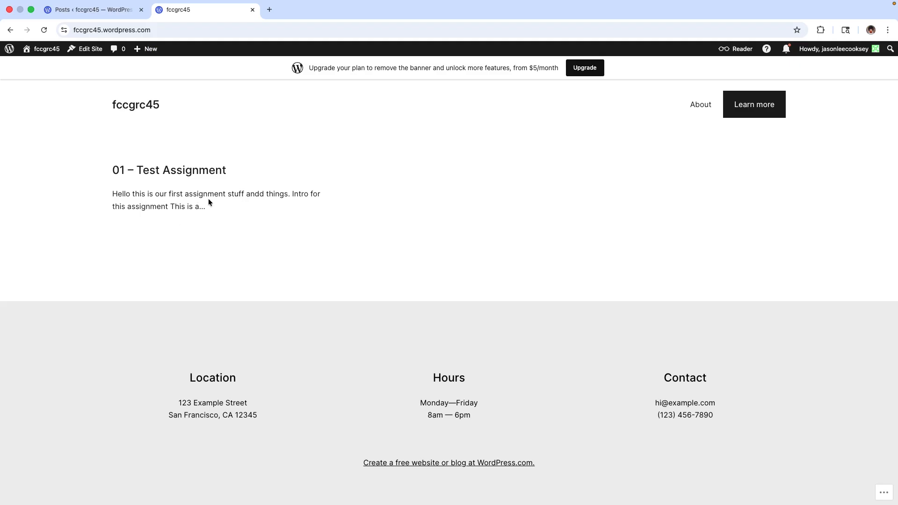
- View the published "01 – Test Assignment" post on the live site down to its comment area, and return to the site's front page
click(165, 172)
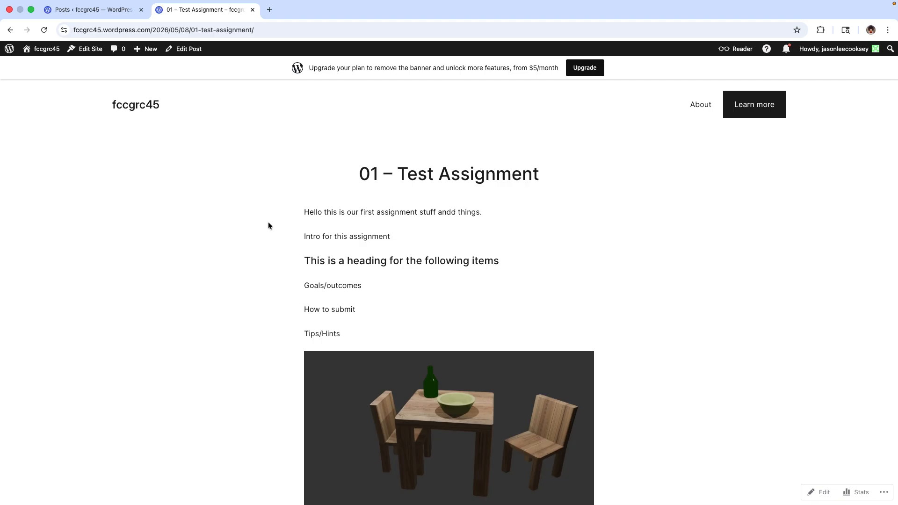
scroll(263, 218, down, 6)
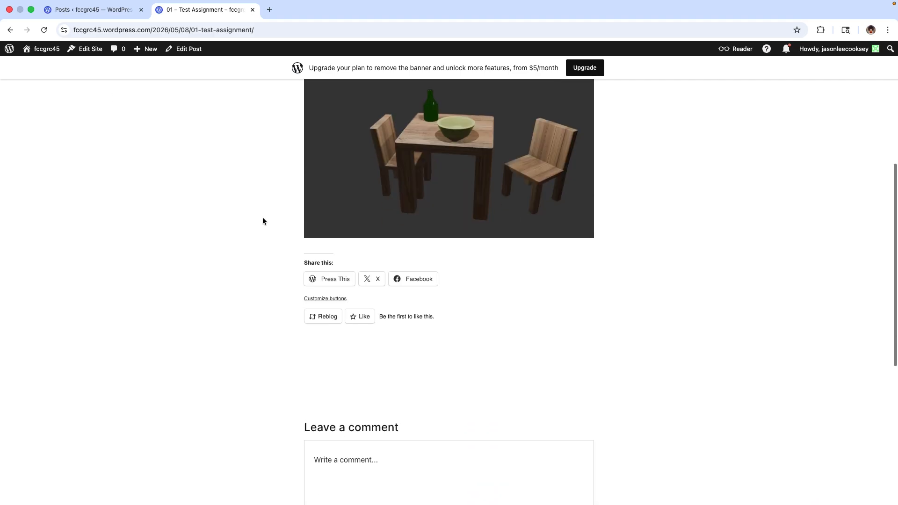
scroll(262, 221, down, 3)
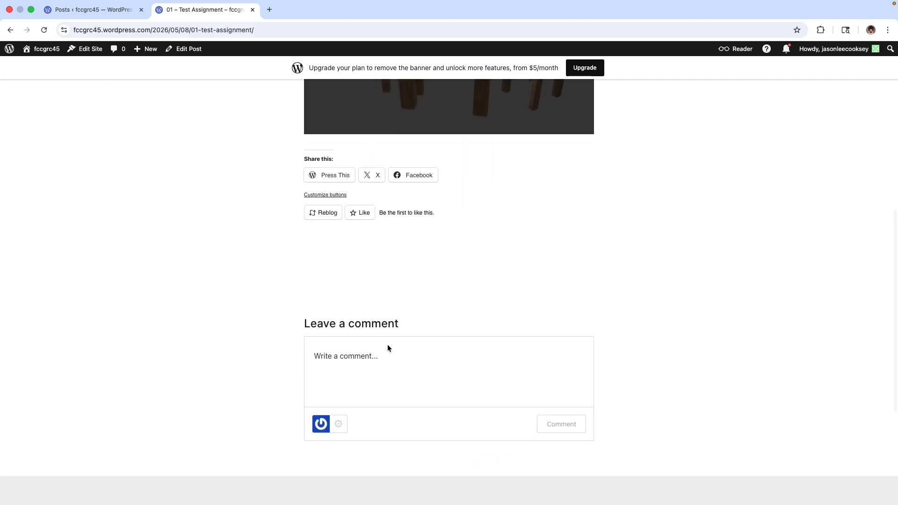
scroll(357, 373, up, 7)
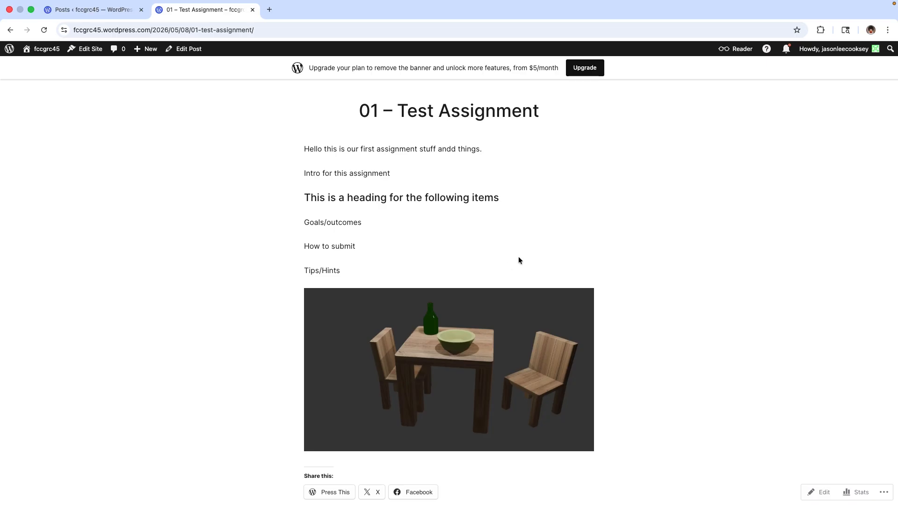
scroll(518, 260, up, 3)
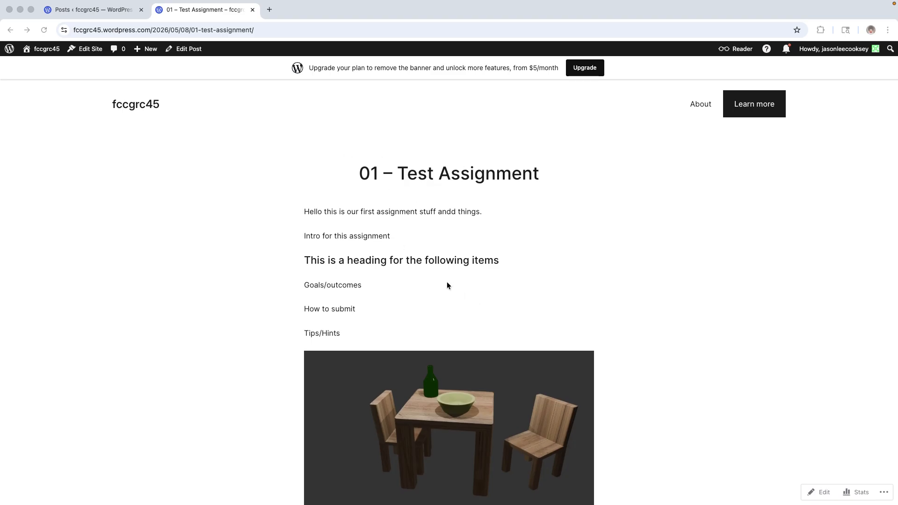
scroll(448, 283, down, 3)
scroll(448, 283, up, 3)
click(134, 106)
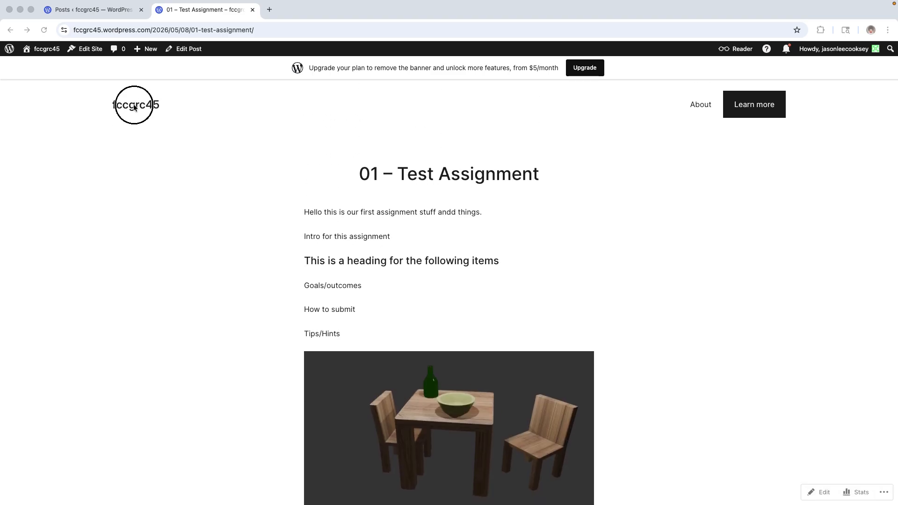
click(134, 107)
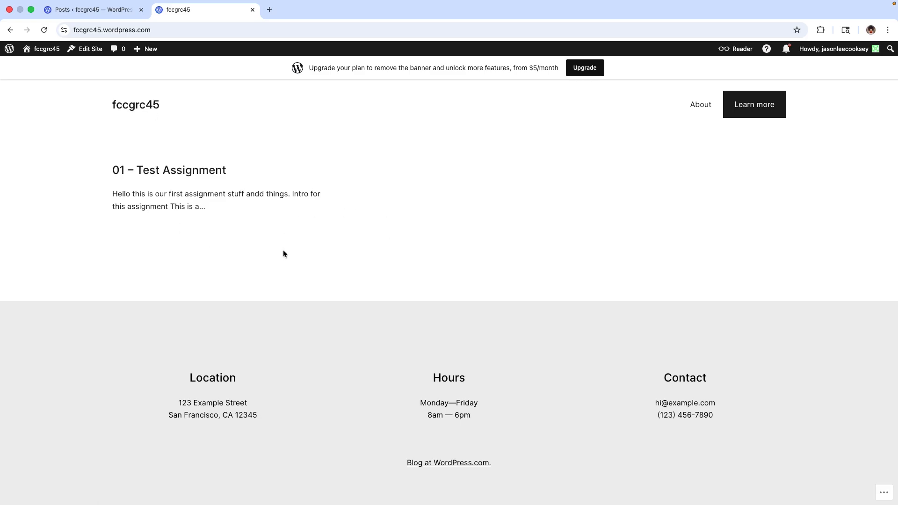
- Open "01 – Test Assignment" in the editor, examine its status and visibility options, and return to the posts list
click(93, 9)
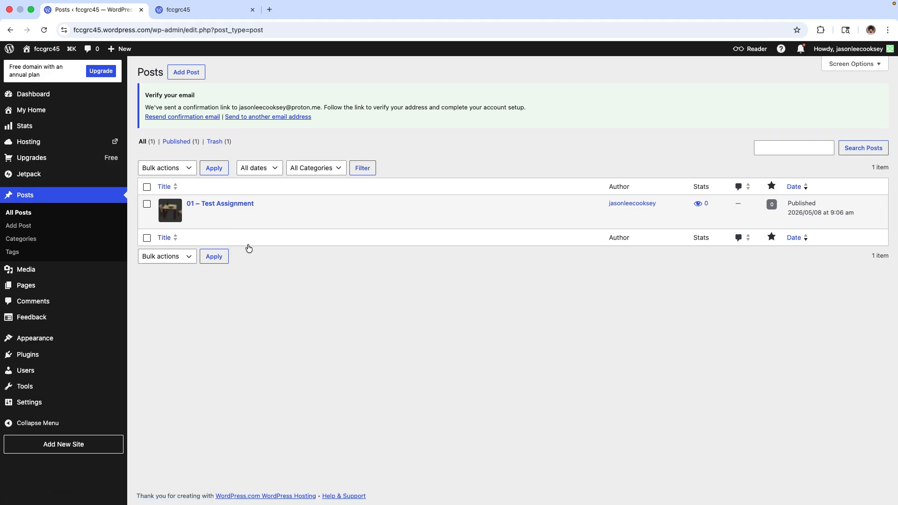
mouse_move(228, 215)
mouse_move(256, 227)
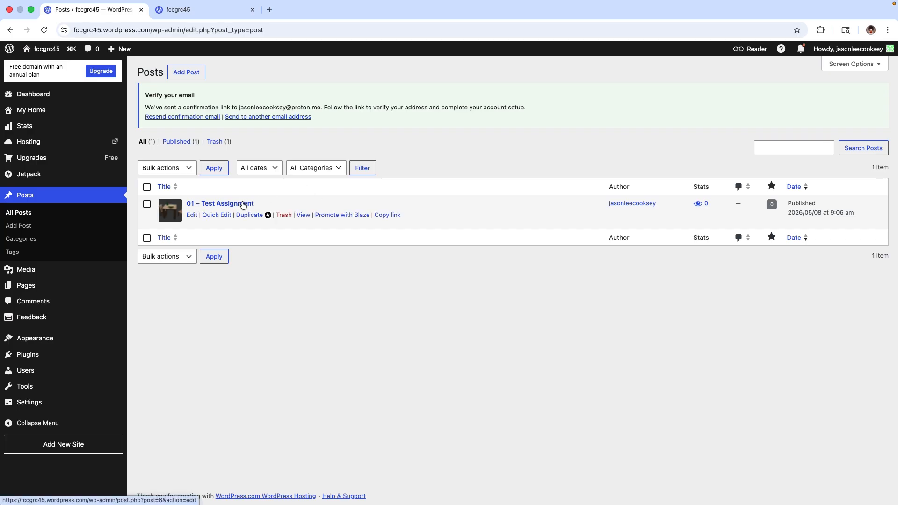
click(243, 206)
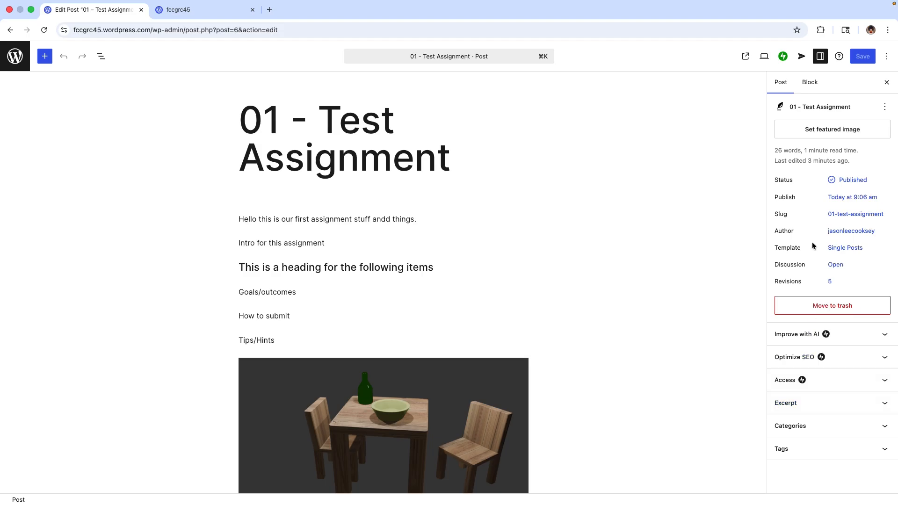
click(854, 183)
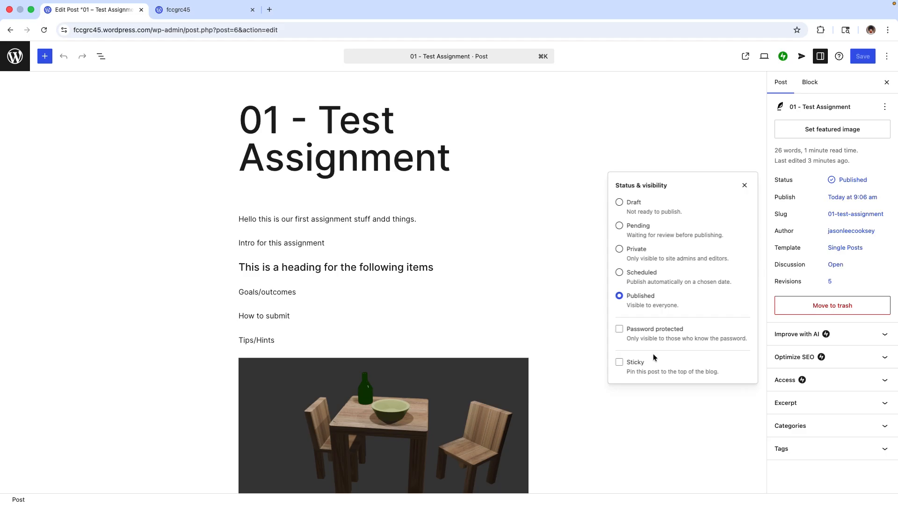
click(745, 187)
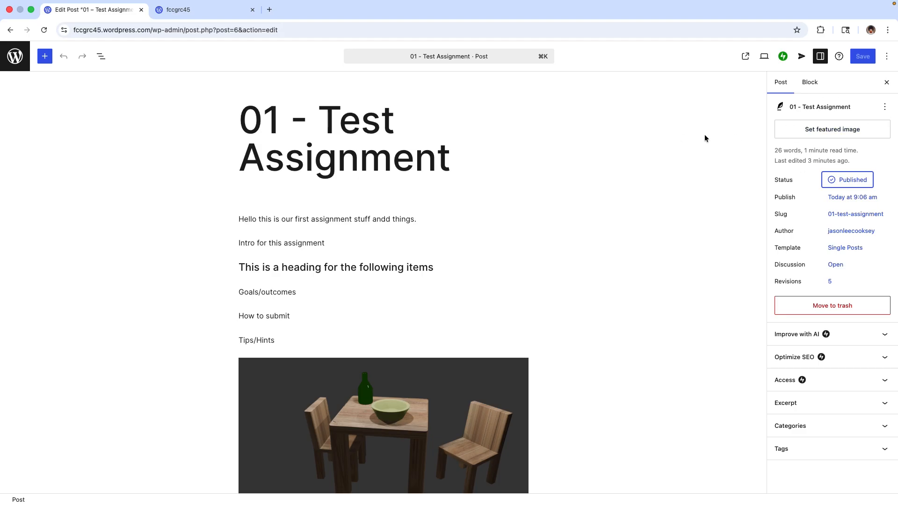
click(852, 184)
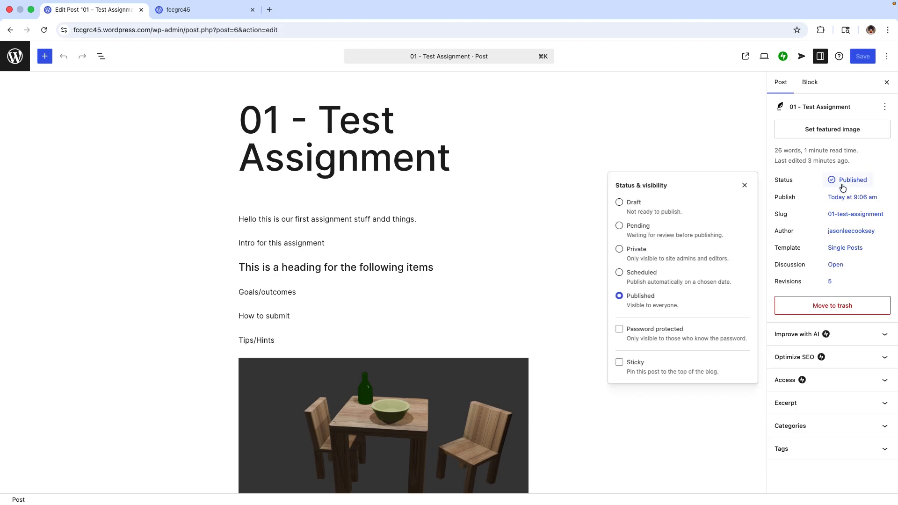
click(745, 184)
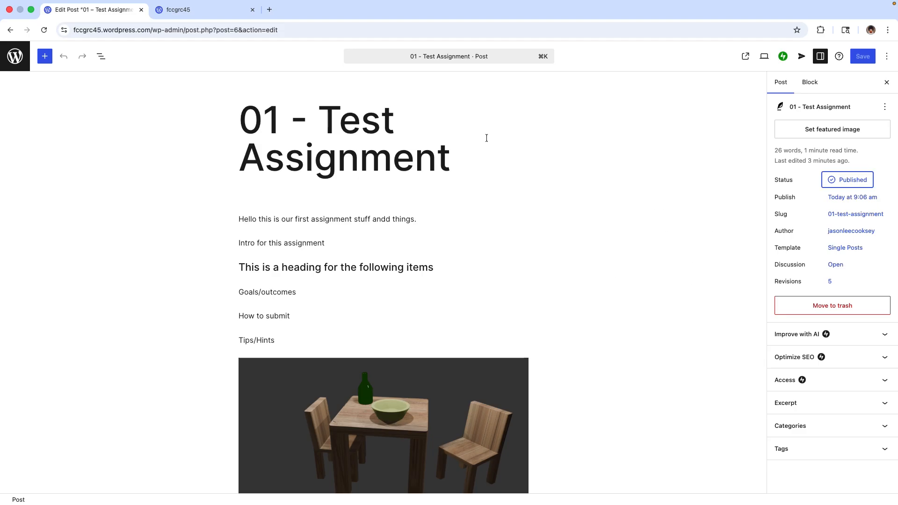
click(14, 56)
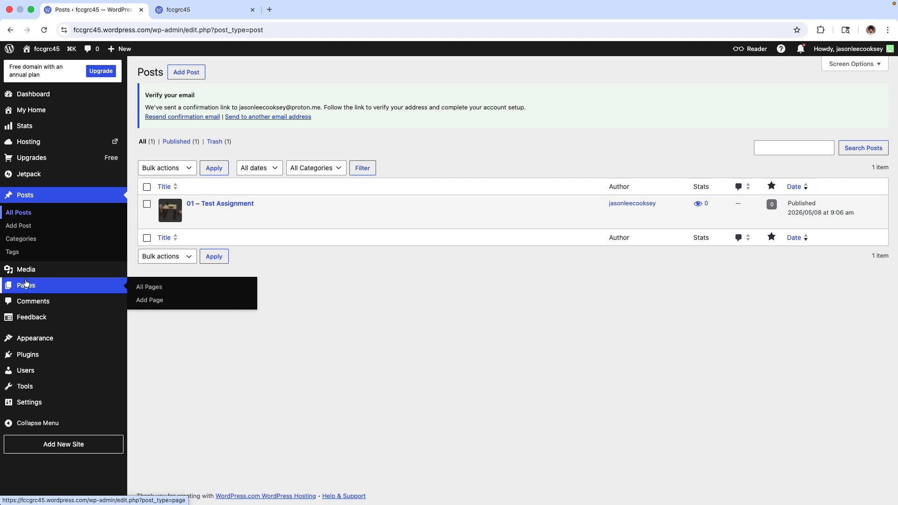
- Open the Media Library to view the site's uploaded files, and check the site title on the live front page
mouse_move(27, 274)
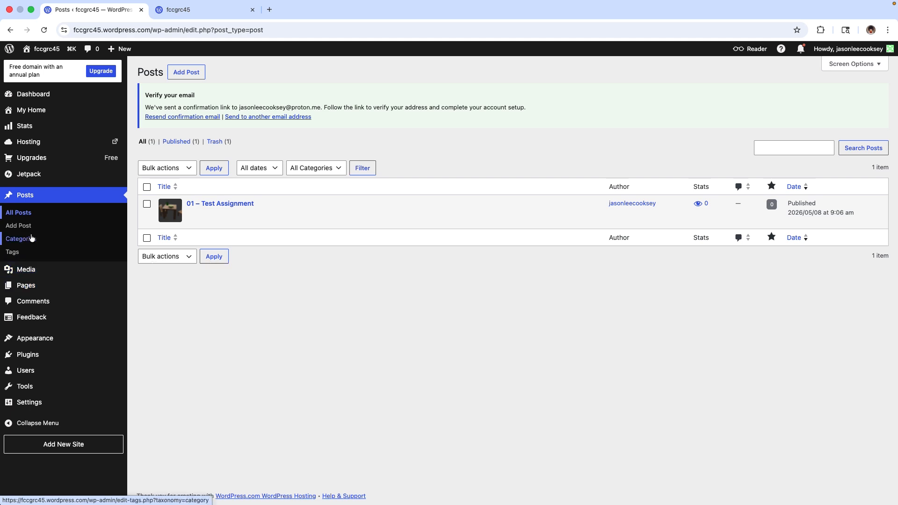
click(31, 273)
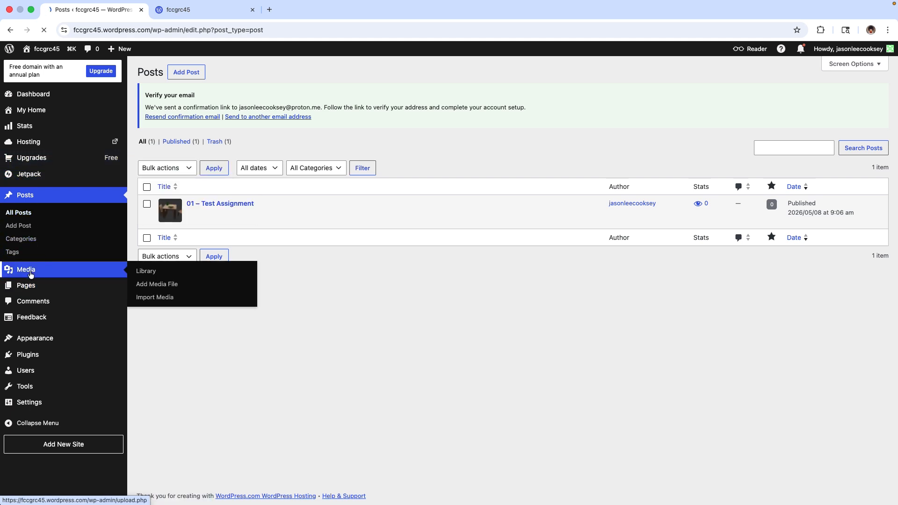
mouse_move(33, 274)
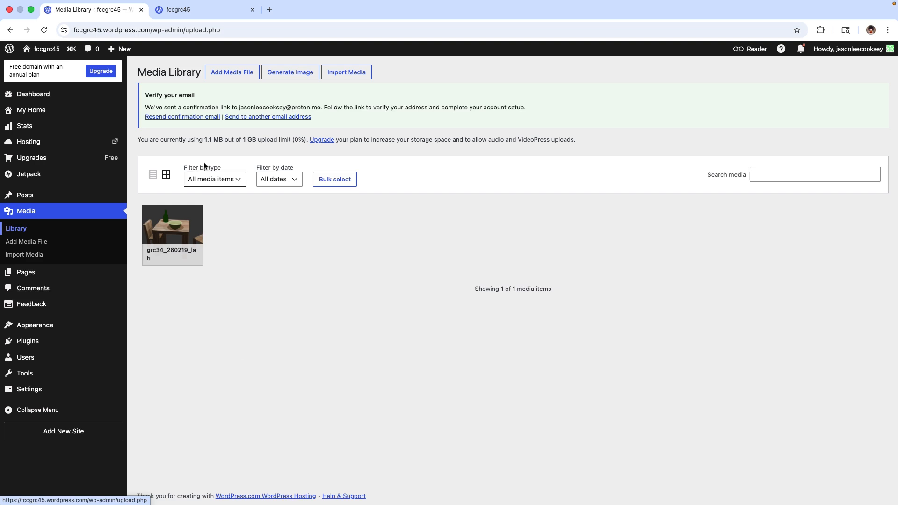
click(181, 14)
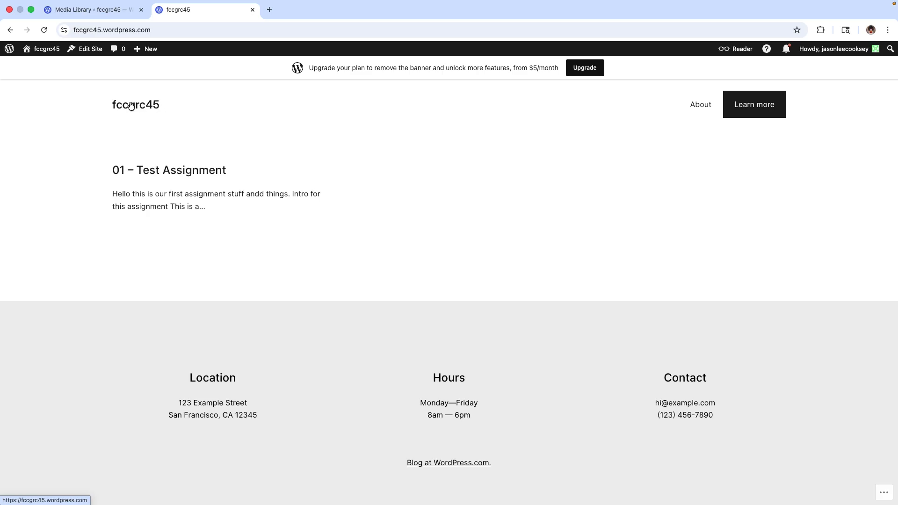
click(107, 11)
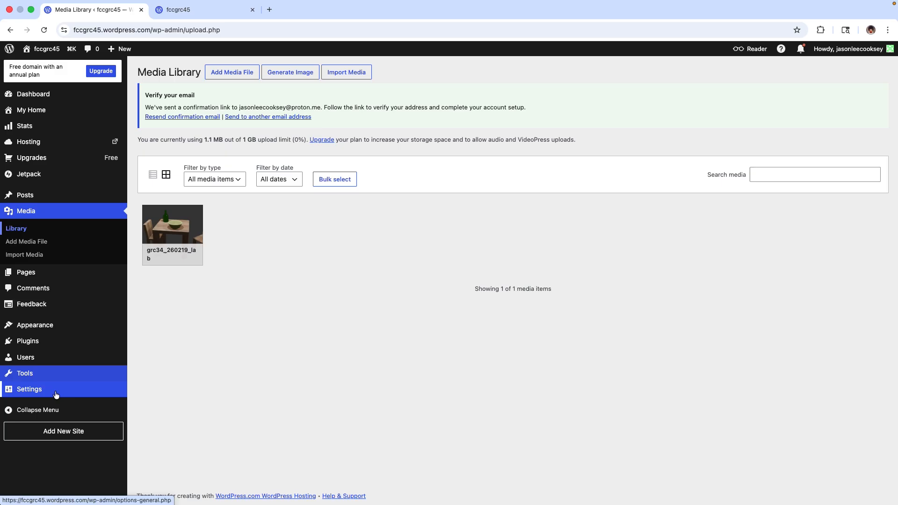
- Set the site title to "GRC45 - WordPress" in the General Settings
mouse_move(47, 389)
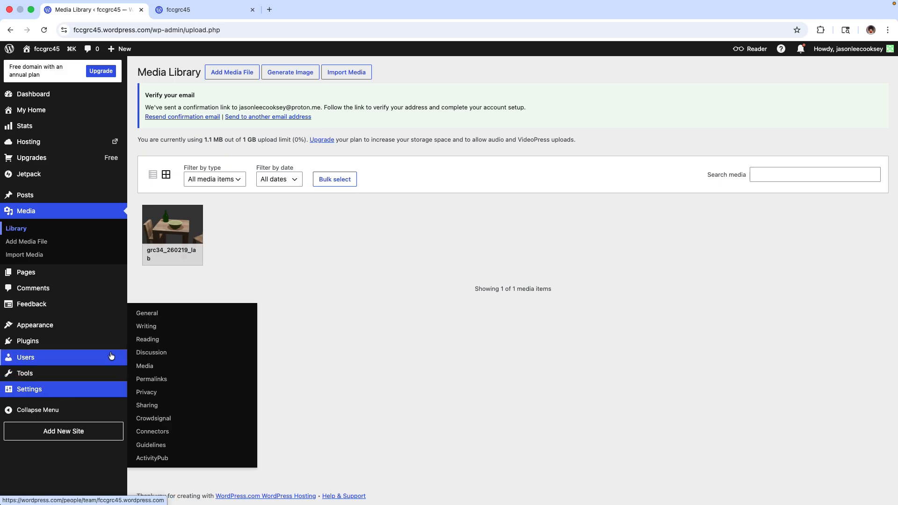
click(72, 393)
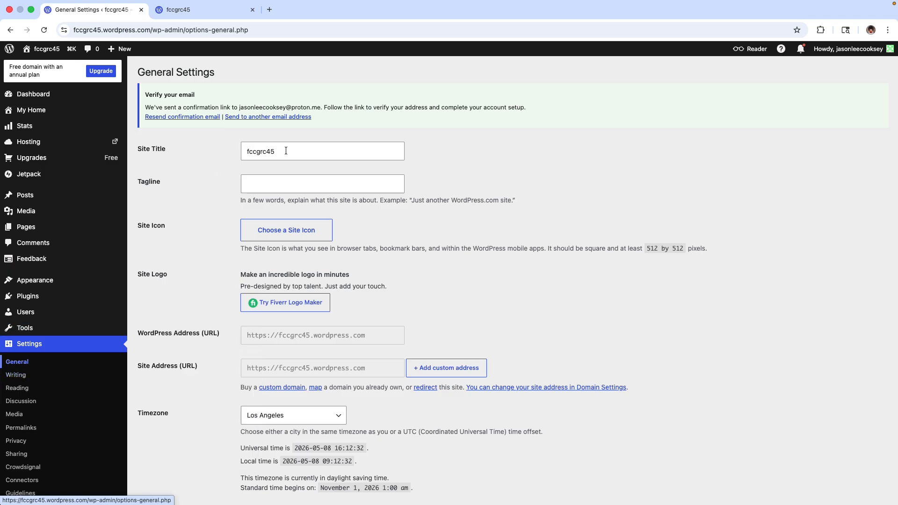
drag(286, 150, 223, 150)
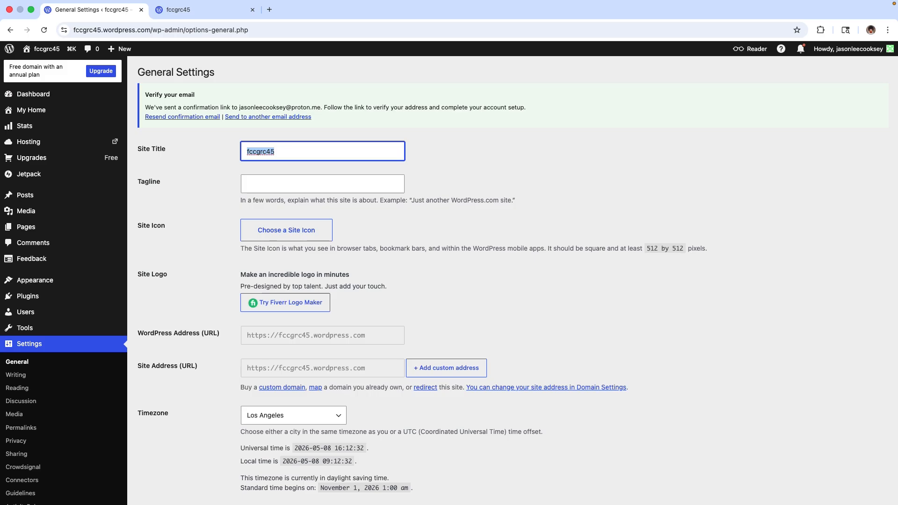
text(GRC45)
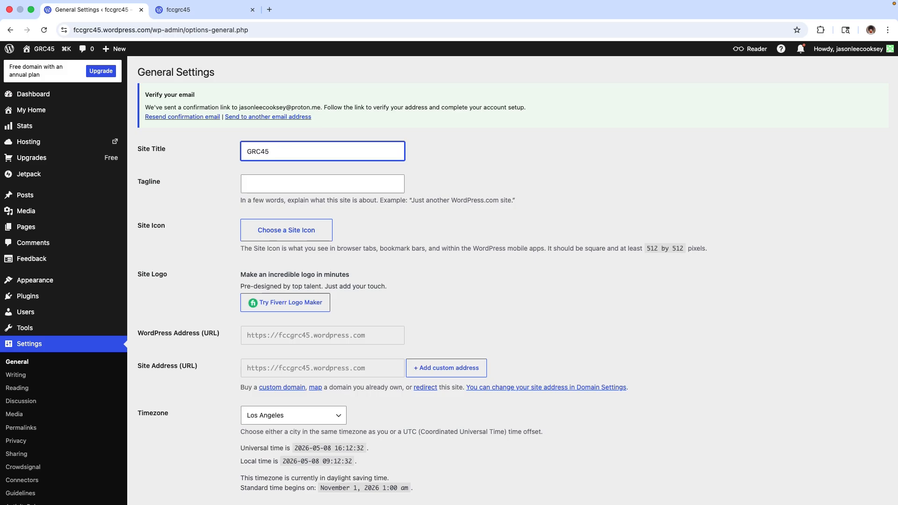
text( - WordPress)
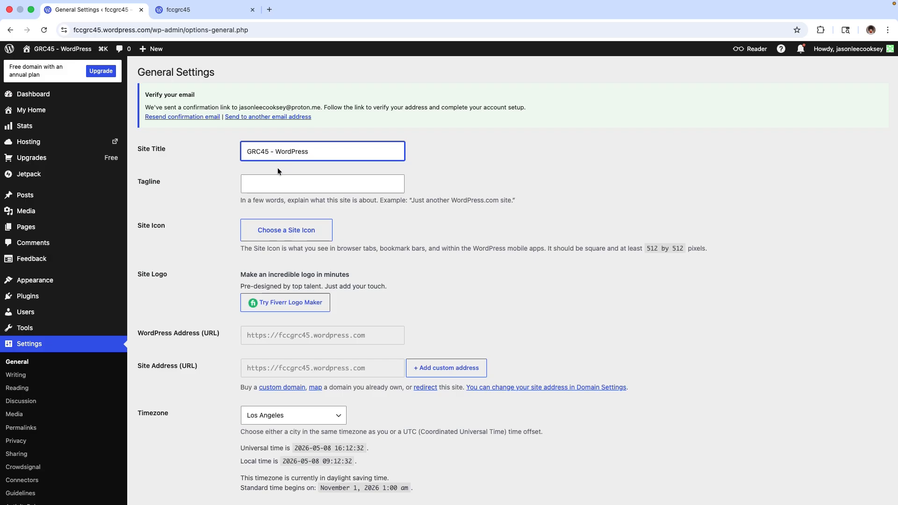
- Set the site's tagline to "Learn WordPress"
click(295, 186)
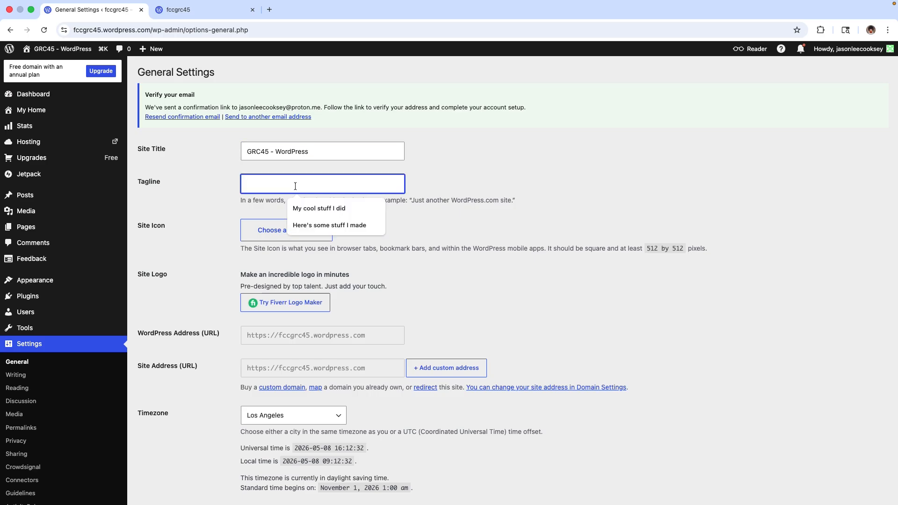
text(Lear)
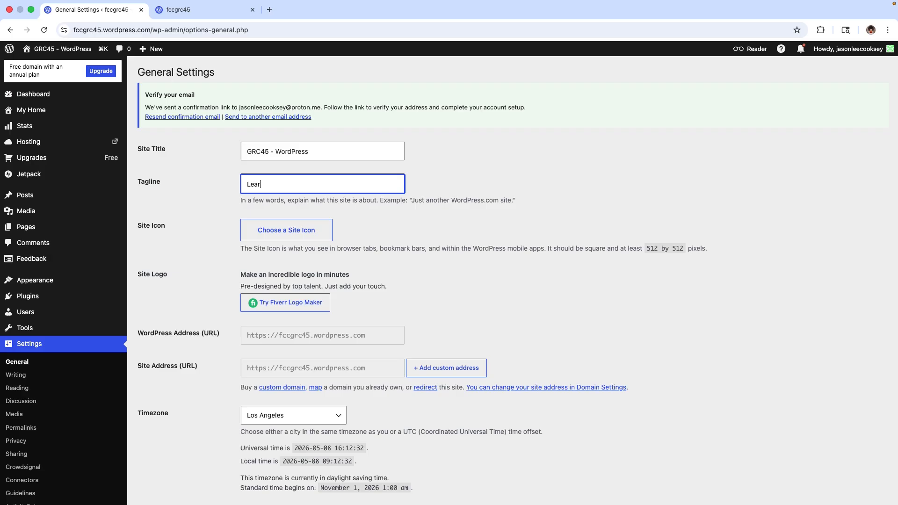
text(n WordPress)
click(162, 224)
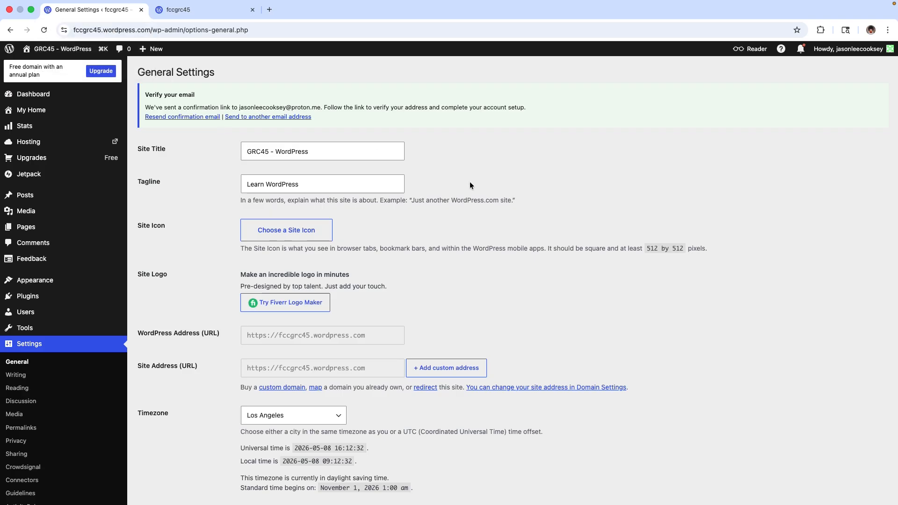
- Examine the remaining General Settings, including timezone, date and time formats, admin interface style and site language
scroll(412, 290, down, 3)
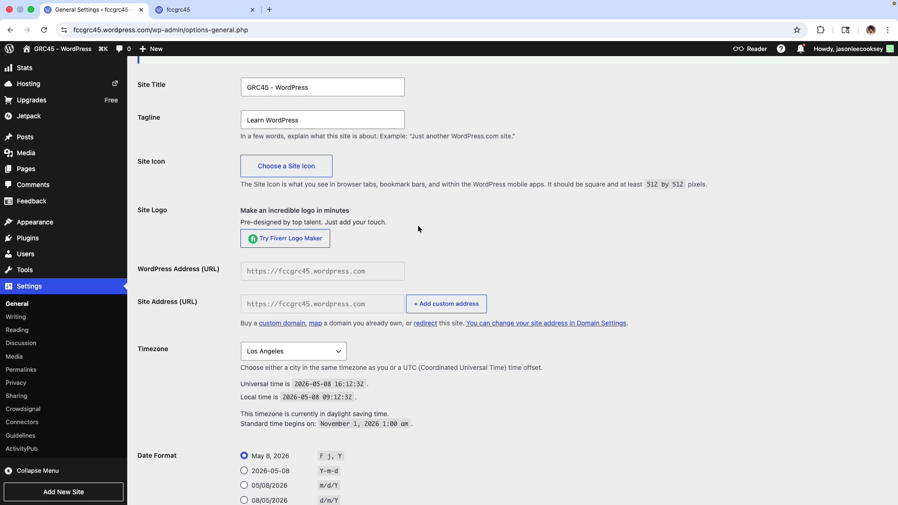
scroll(482, 232, down, 7)
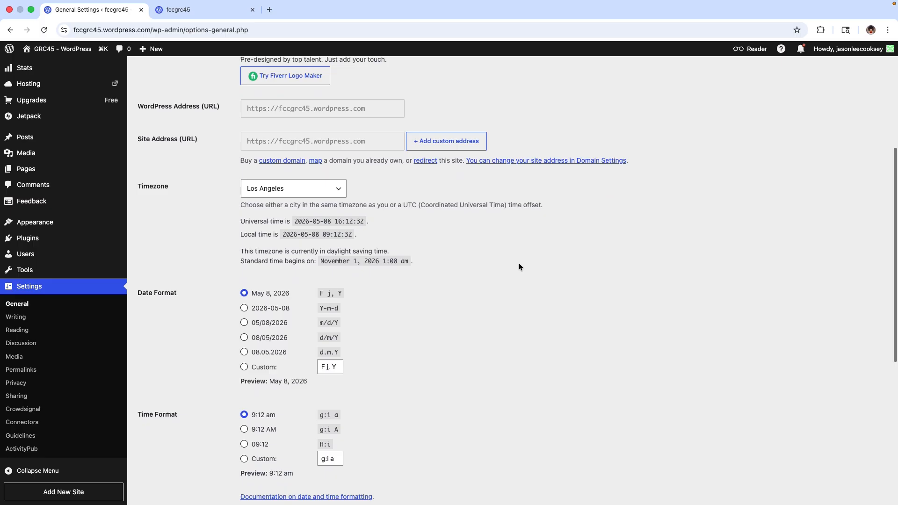
scroll(519, 265, down, 10)
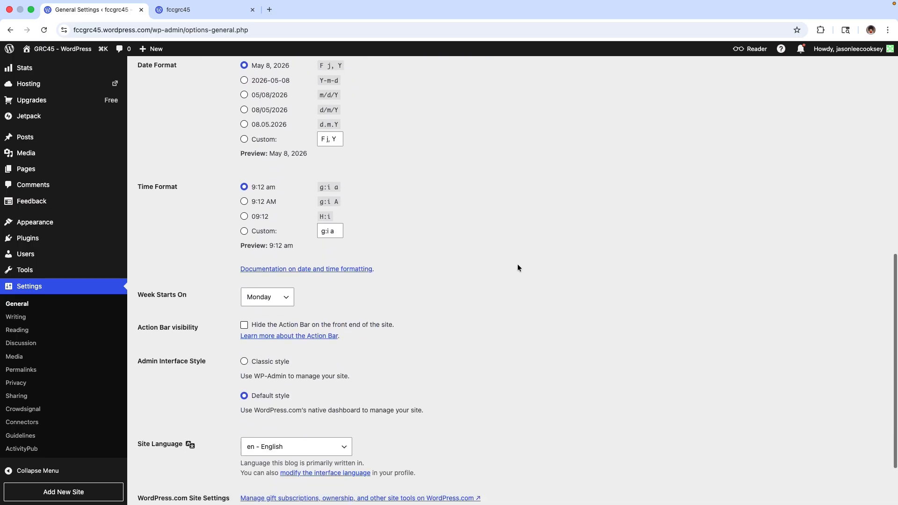
scroll(496, 265, down, 1)
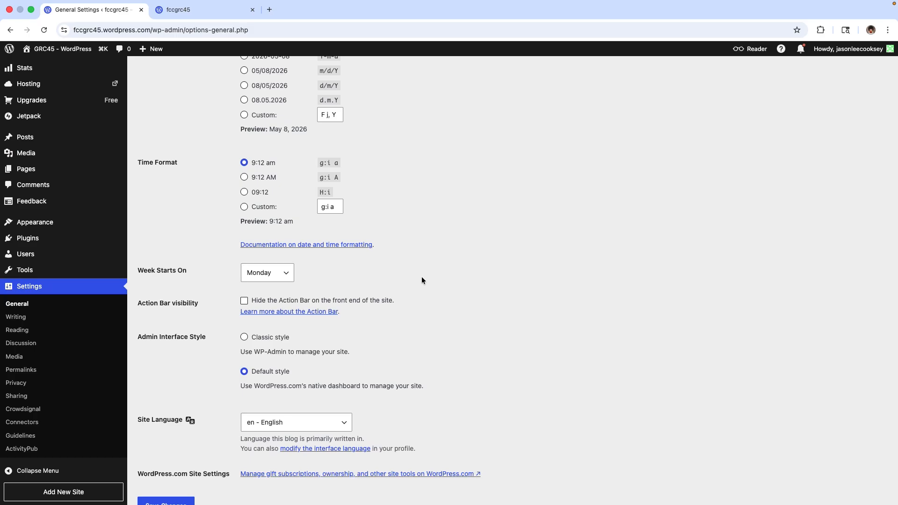
scroll(436, 310, down, 2)
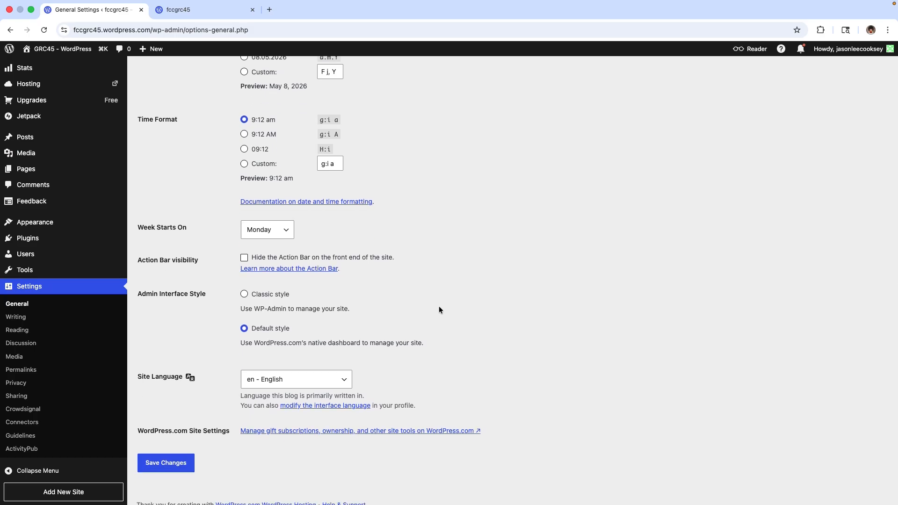
scroll(439, 309, down, 1)
scroll(438, 310, up, 4)
scroll(438, 309, up, 10)
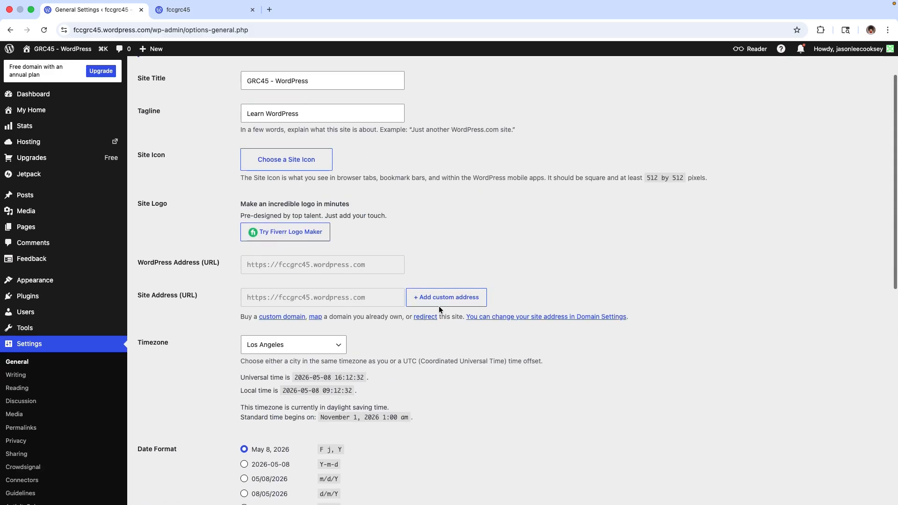
scroll(438, 309, up, 1)
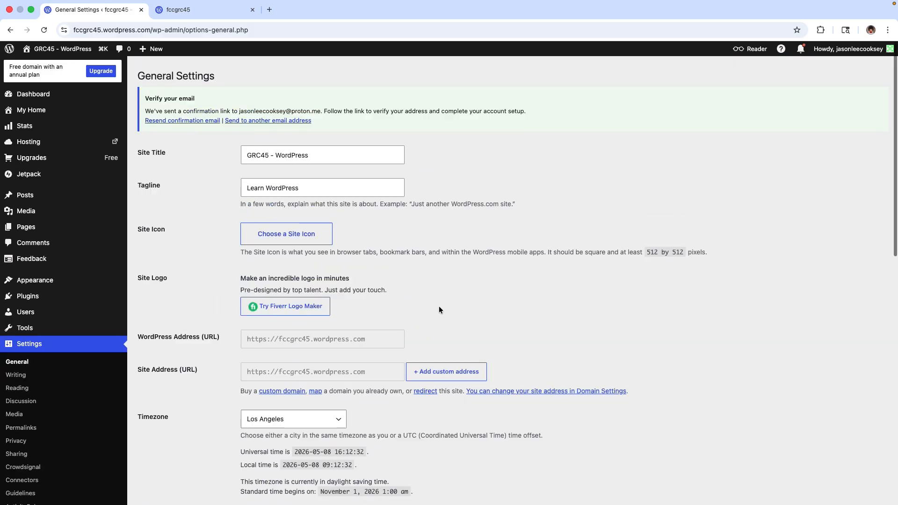
- Save the changes made in the General Settings
scroll(439, 310, down, 10)
scroll(439, 310, down, 1)
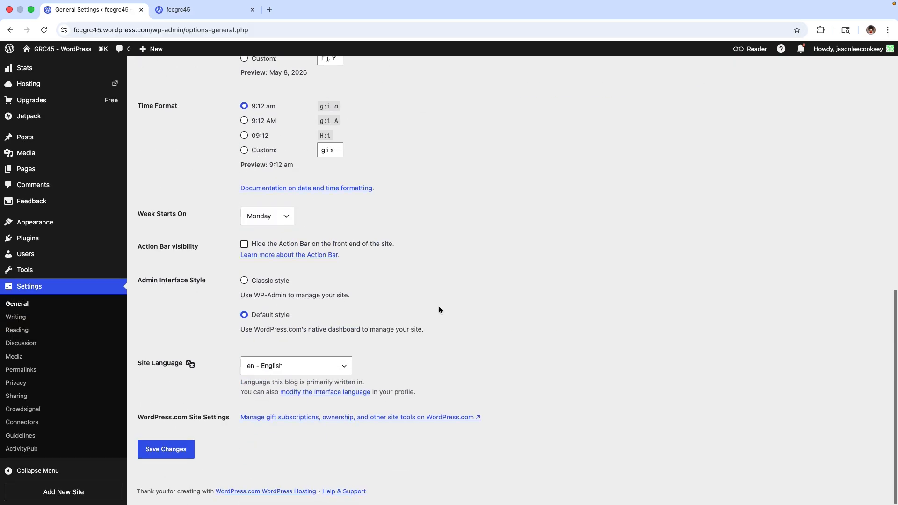
click(166, 459)
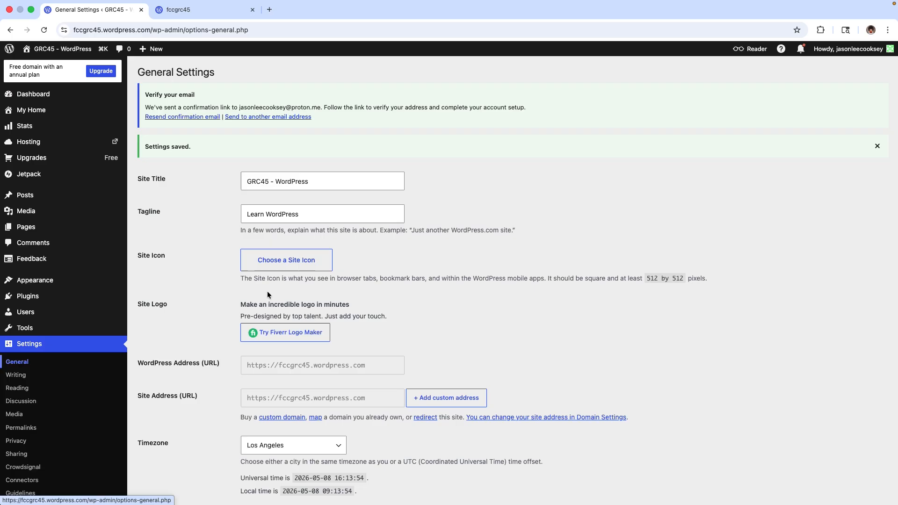
- Reload the live front page to check the site title, and return to the General Settings
click(175, 11)
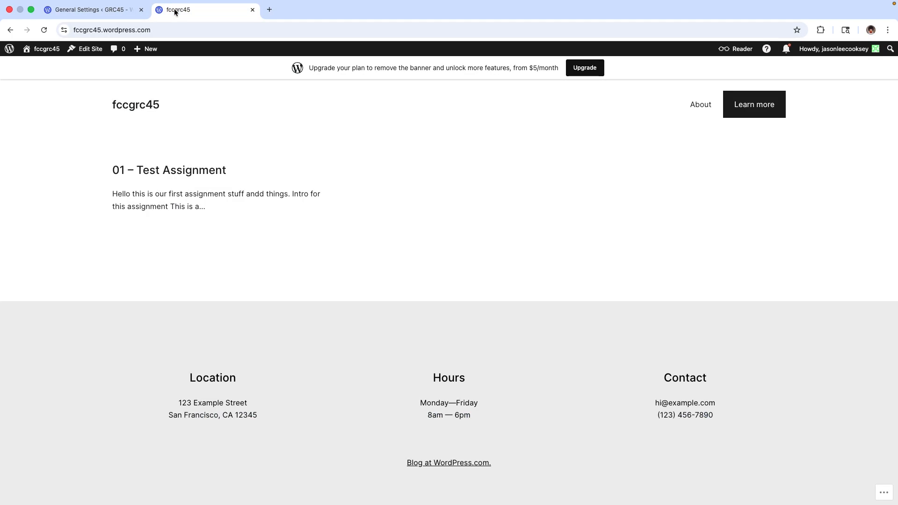
click(43, 31)
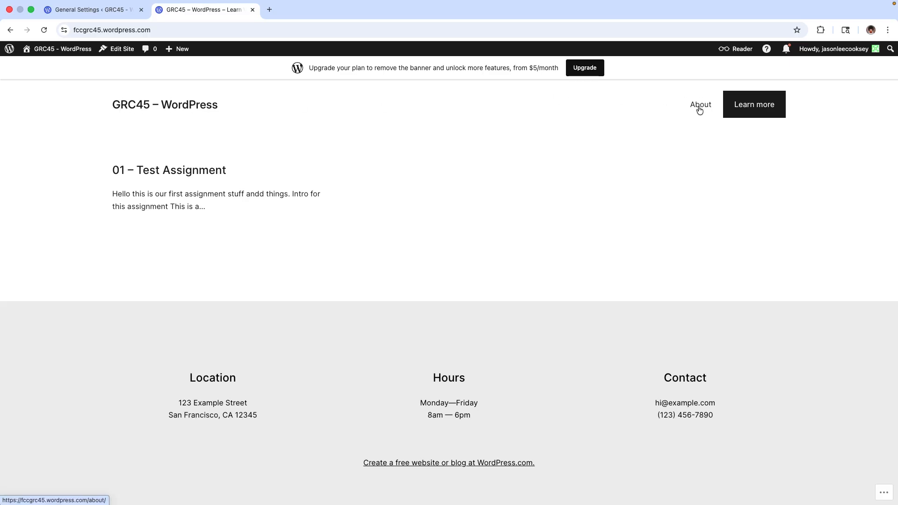
click(80, 10)
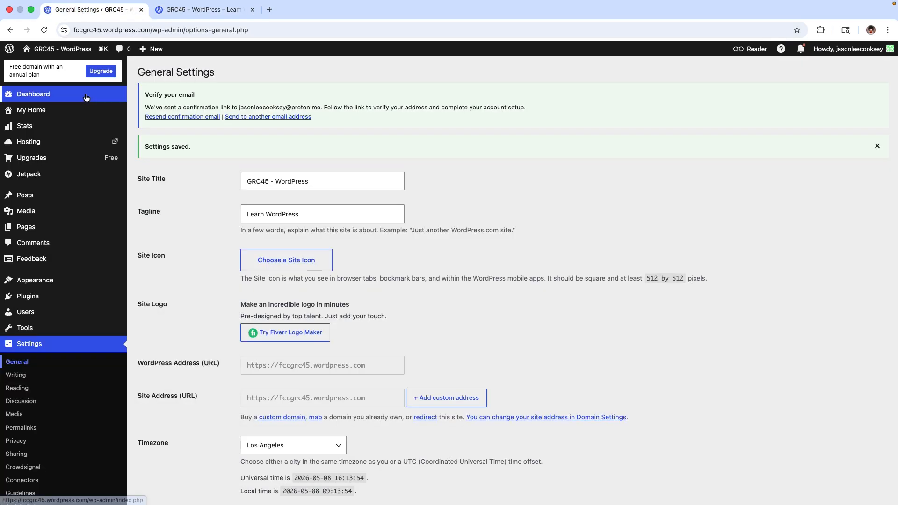
- Open the site's "About" page in the editor
mouse_move(35, 200)
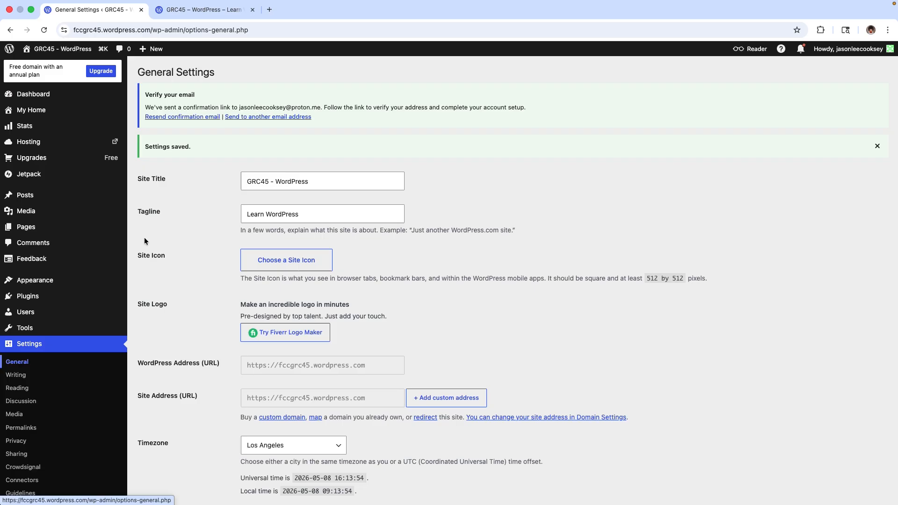
click(26, 228)
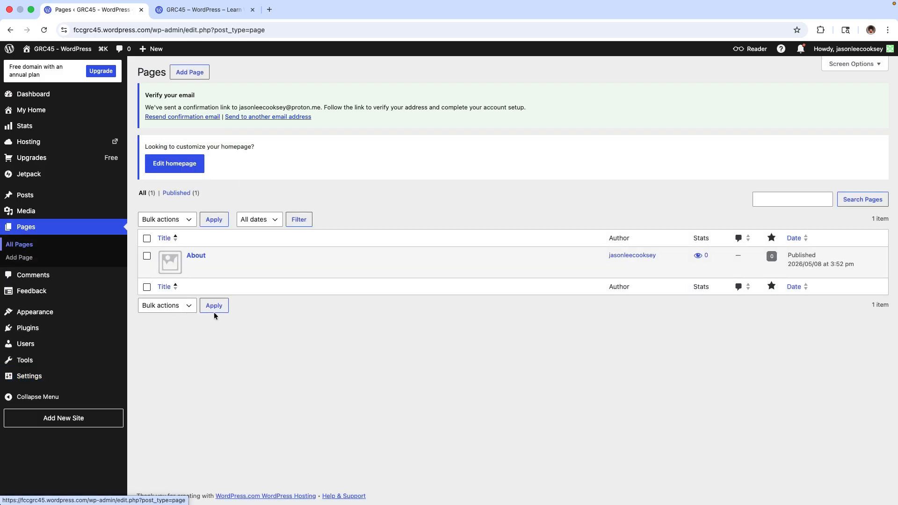
click(196, 256)
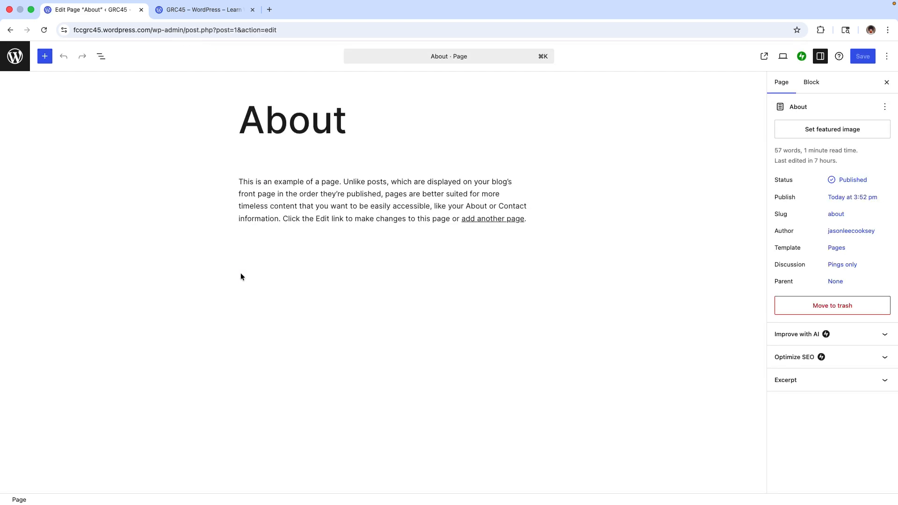
- Replace the About page's placeholder paragraph with "We are using WordPress until Canvas is back on line." and save the page
click(279, 218)
drag(527, 219, 220, 187)
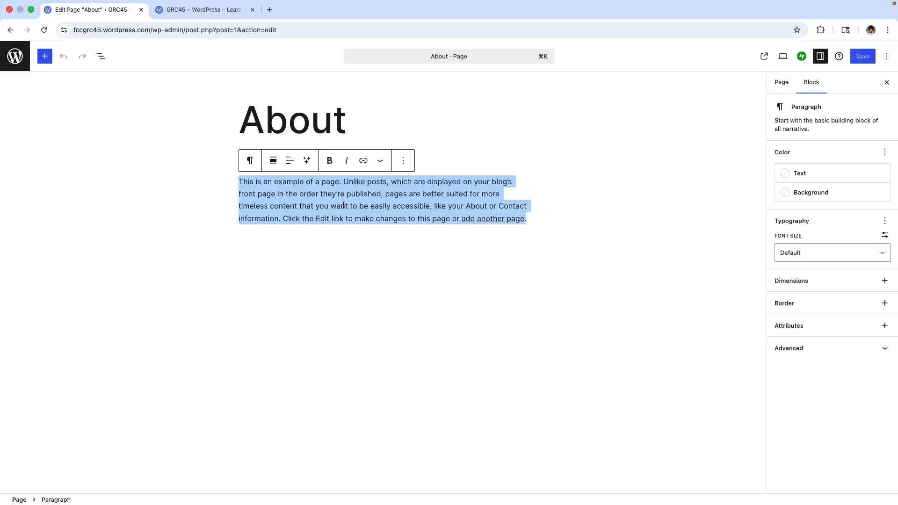
click(345, 204)
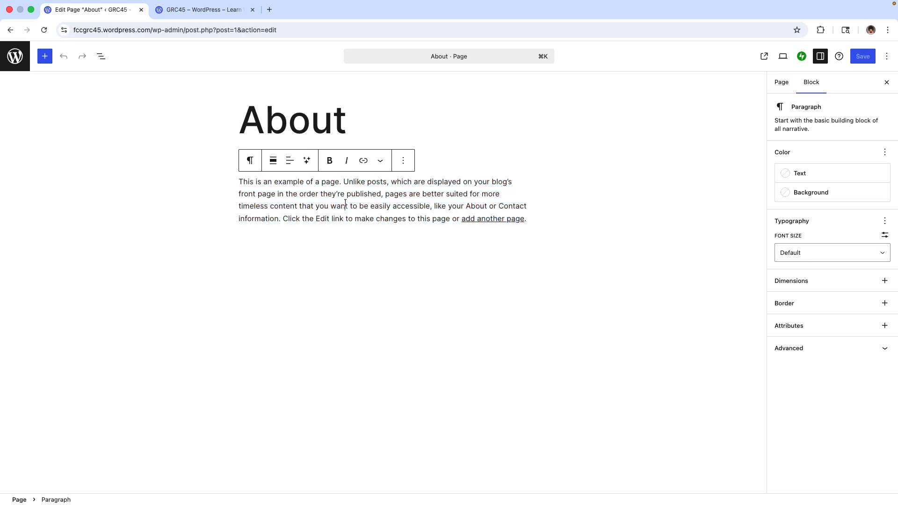
key(super+a)
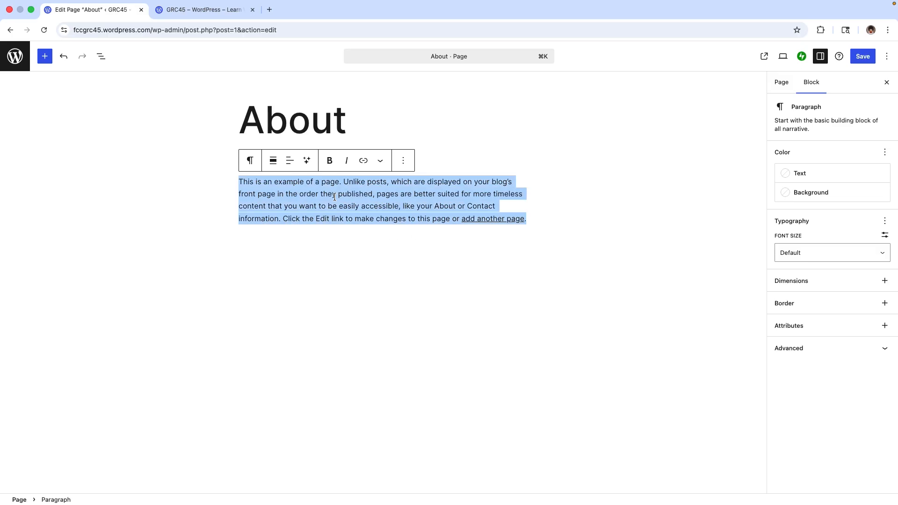
key(BackSpace)
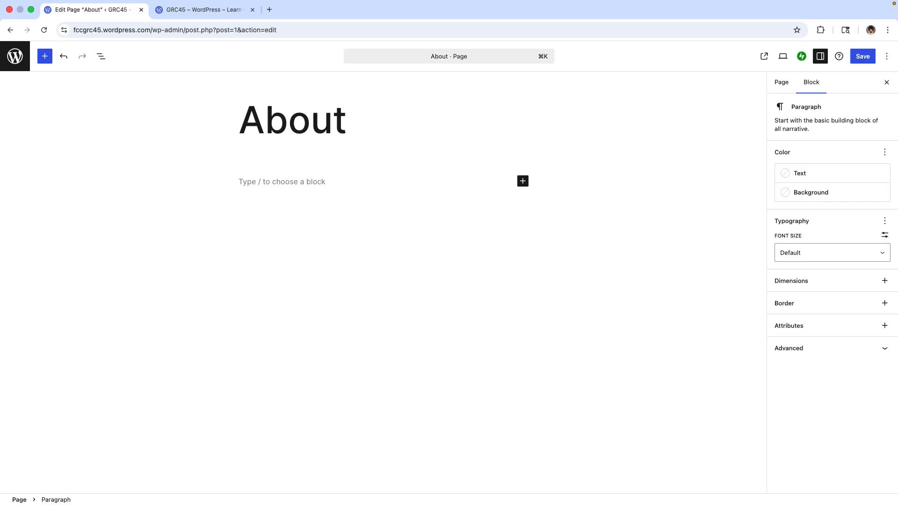
text(We are using WordPRess)
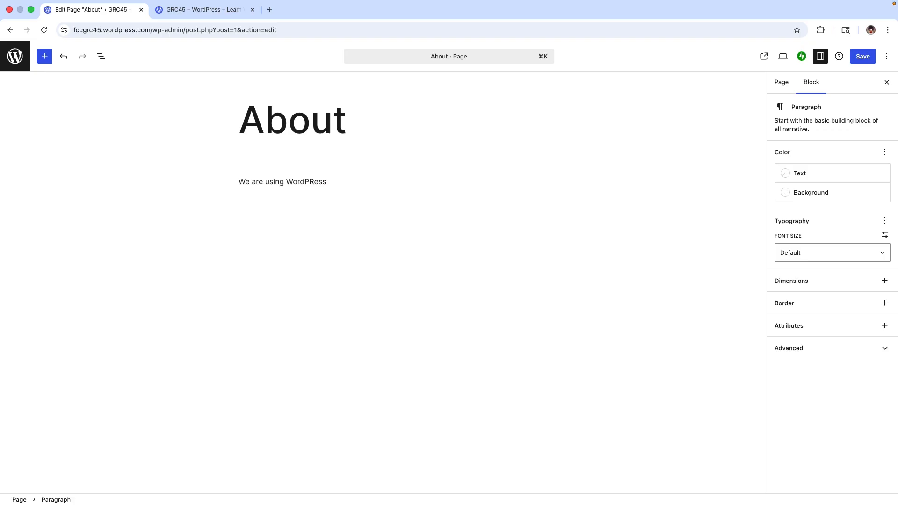
key(BackSpace)
key(BackSpace)
key(BackSpace)
key(BackSpace)
text(ress until Canvas is back on line.)
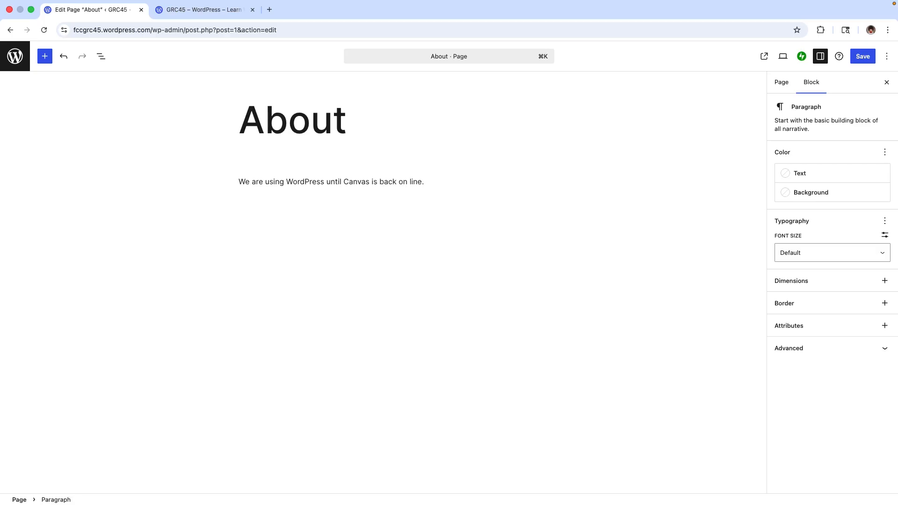
click(860, 57)
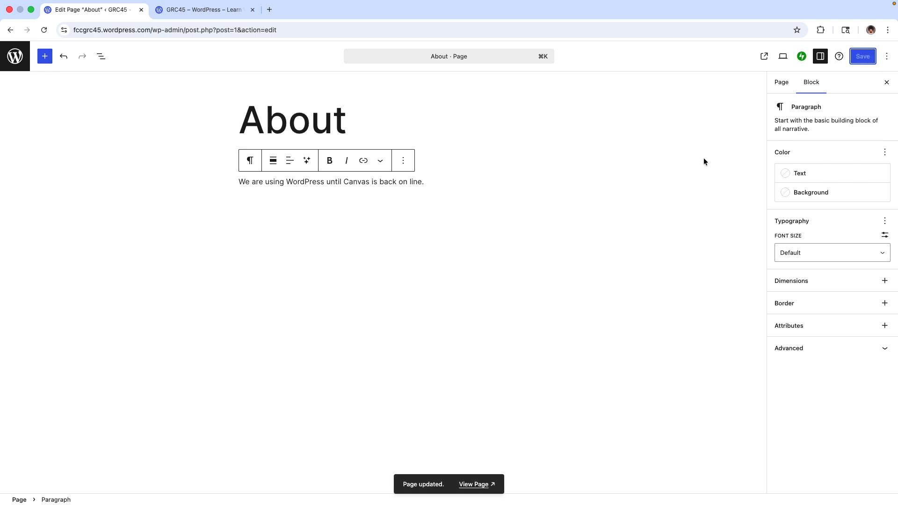
- Check the updated About page on the live site and the pages list in the dashboard
click(218, 10)
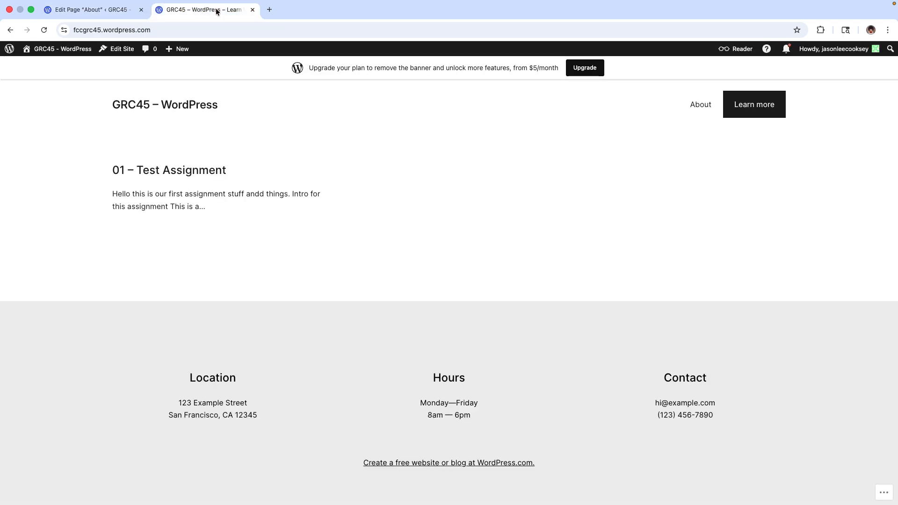
click(705, 107)
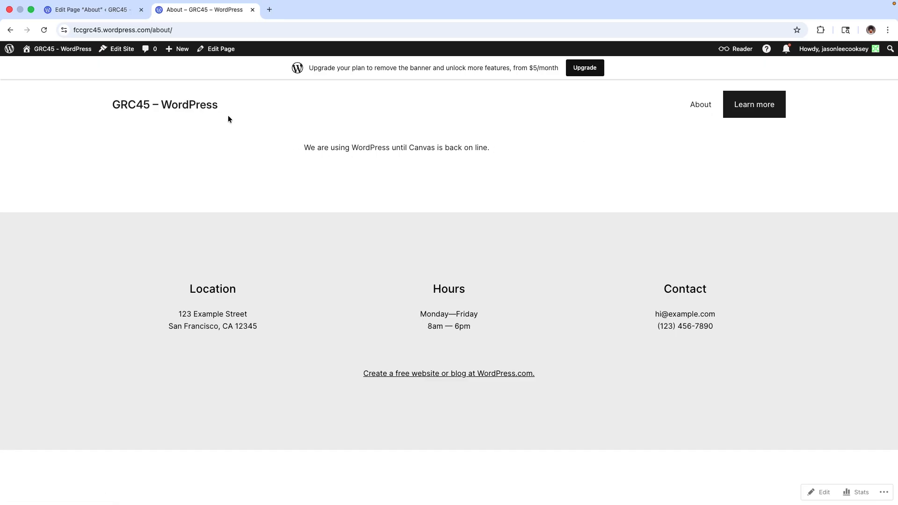
click(101, 12)
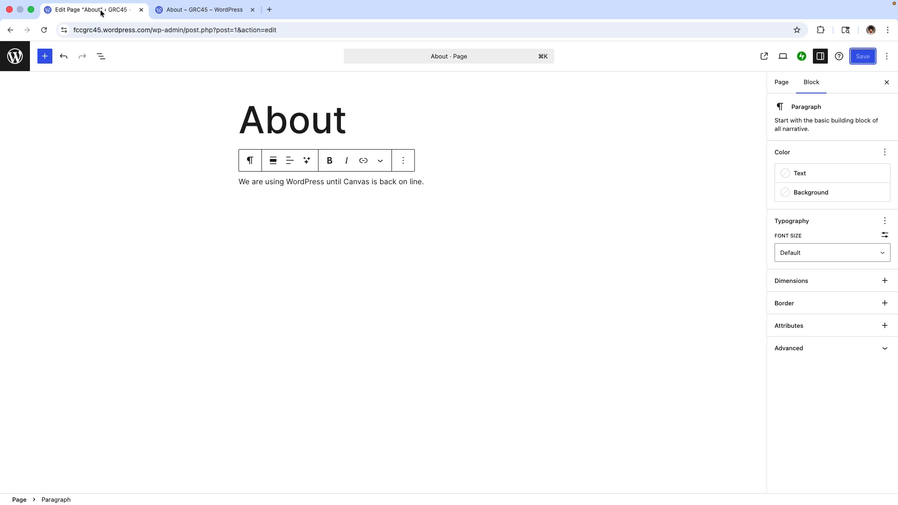
click(13, 59)
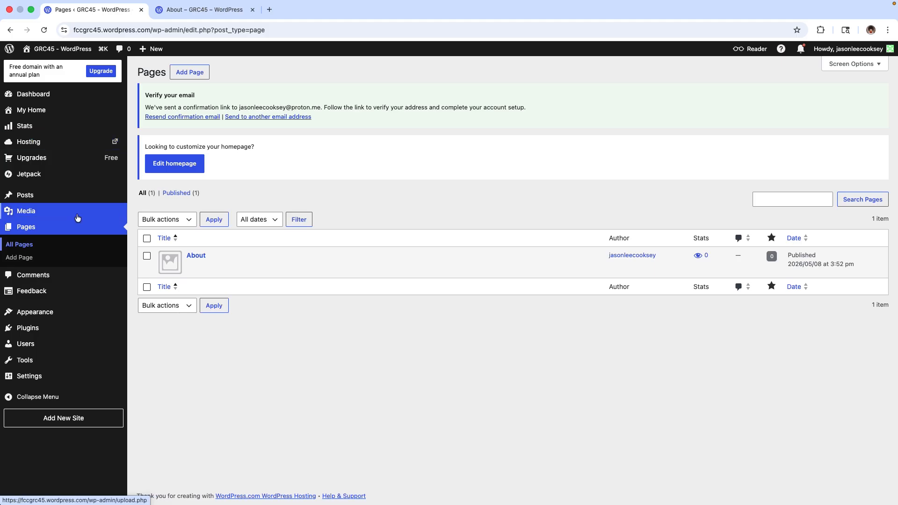
mouse_move(241, 276)
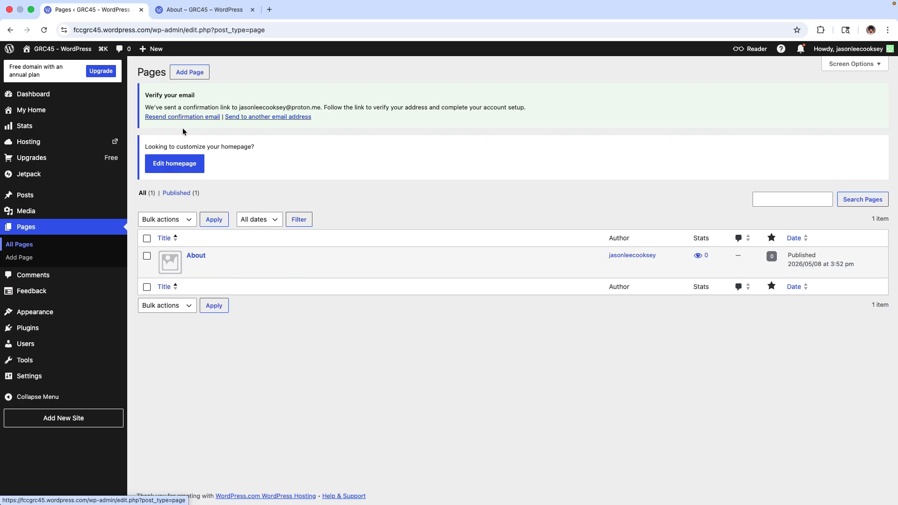
click(197, 13)
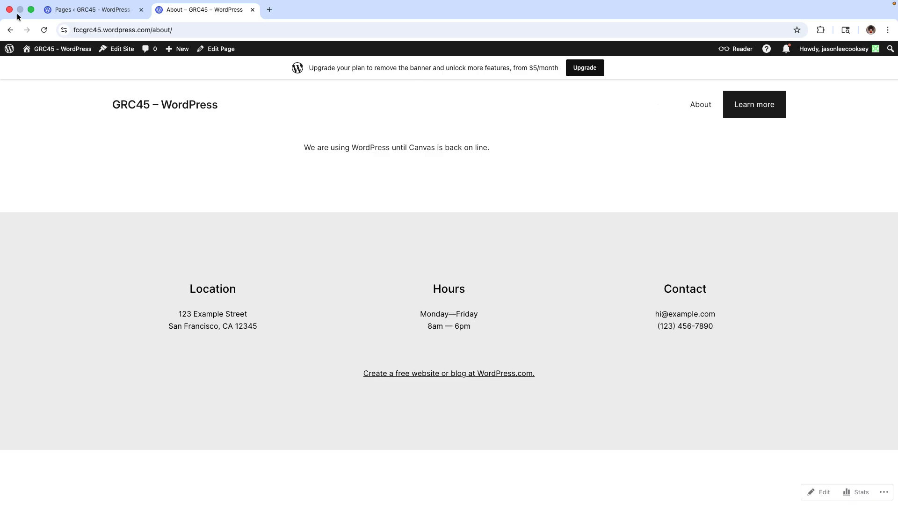
- Open the site's Reading Settings
click(72, 10)
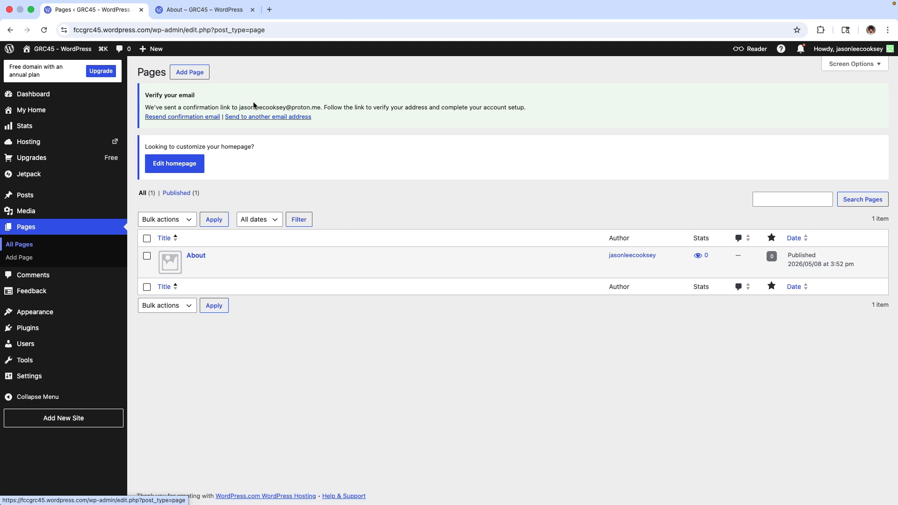
click(27, 377)
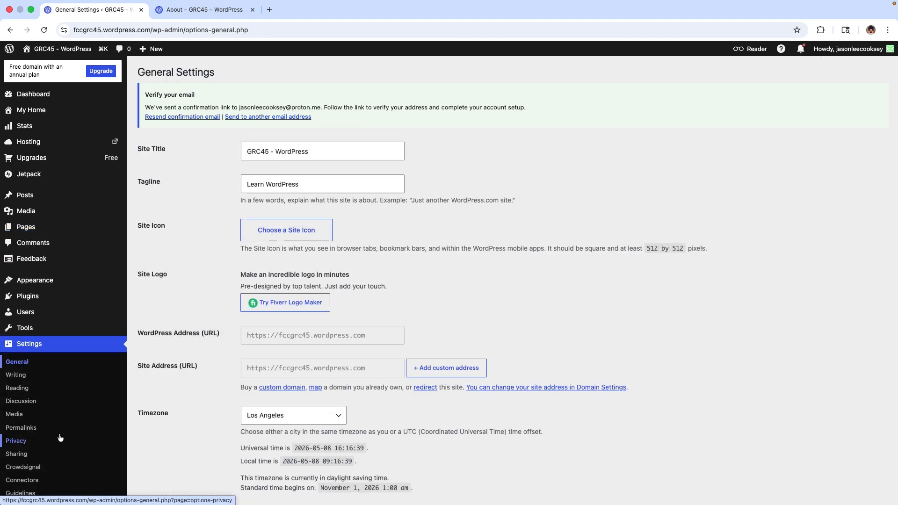
click(23, 390)
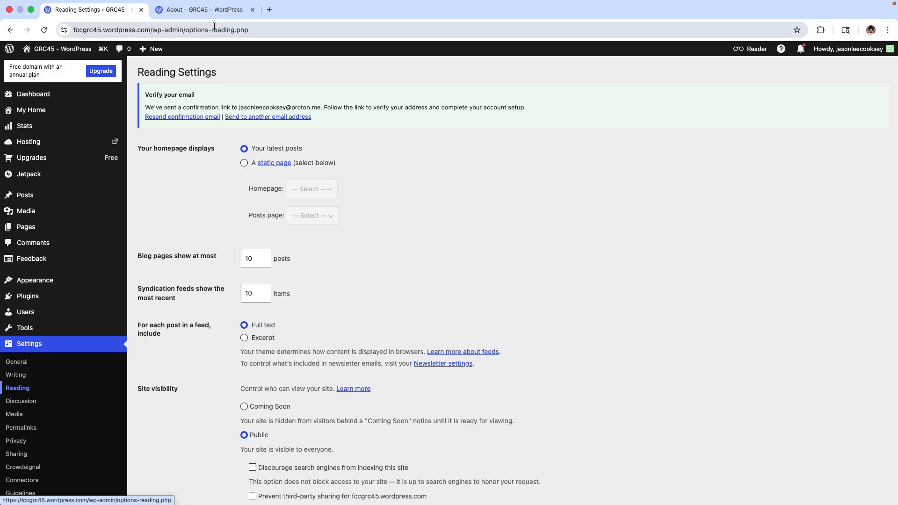
- Go from the live About page to the site's front page to view its list of posts
click(199, 10)
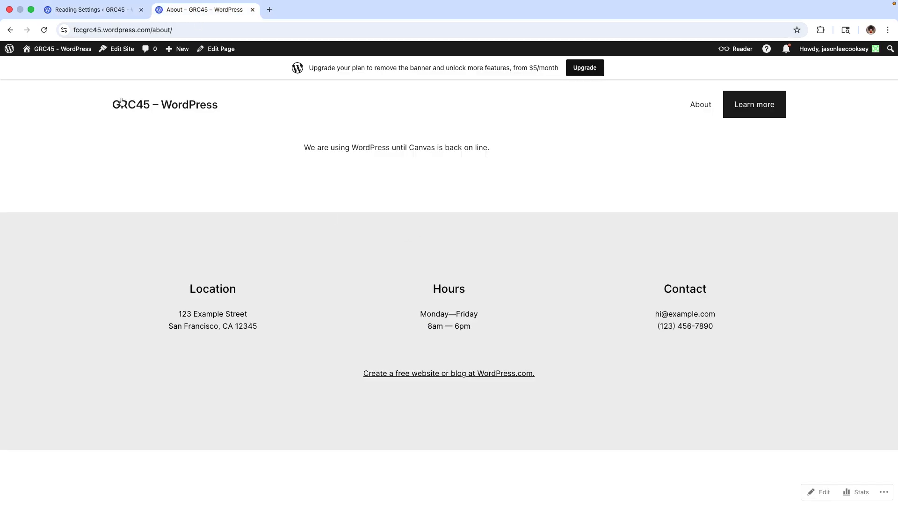
click(46, 62)
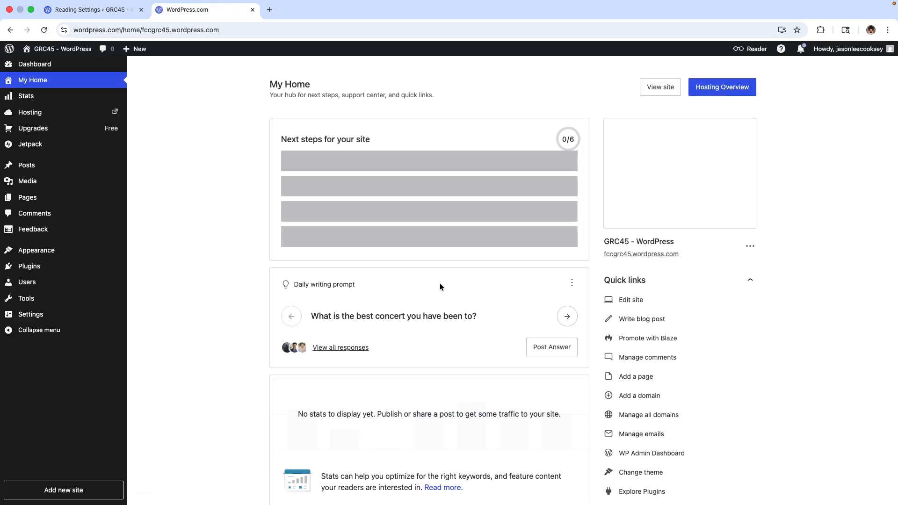
click(10, 30)
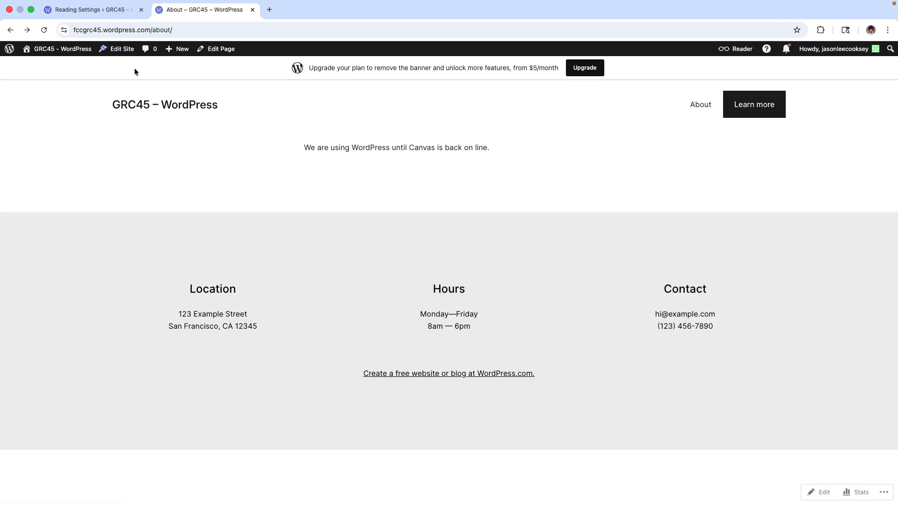
click(177, 105)
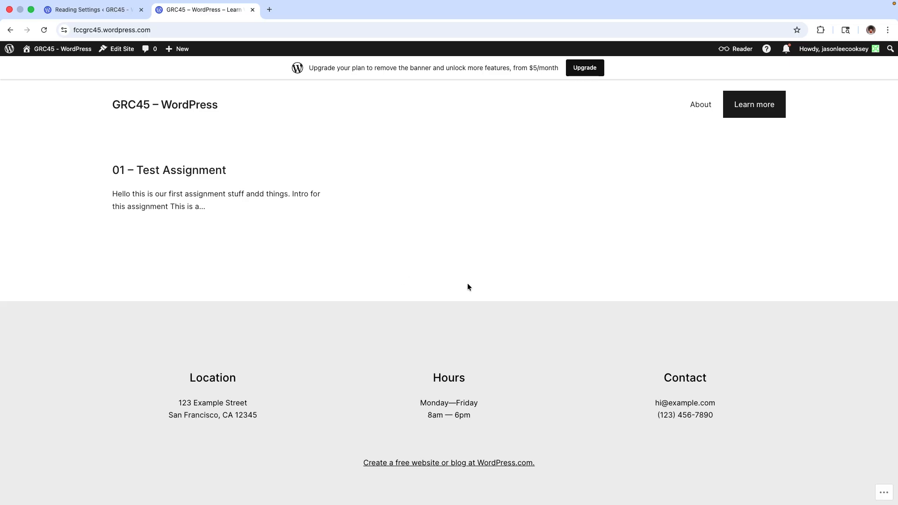
- Examine the homepage display, site visibility and related posts options in the Reading Settings
click(103, 10)
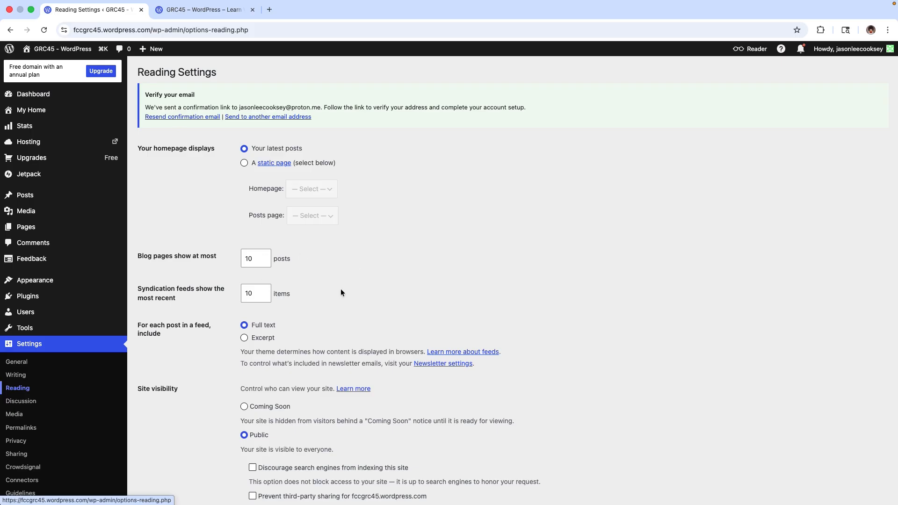
scroll(387, 267, down, 7)
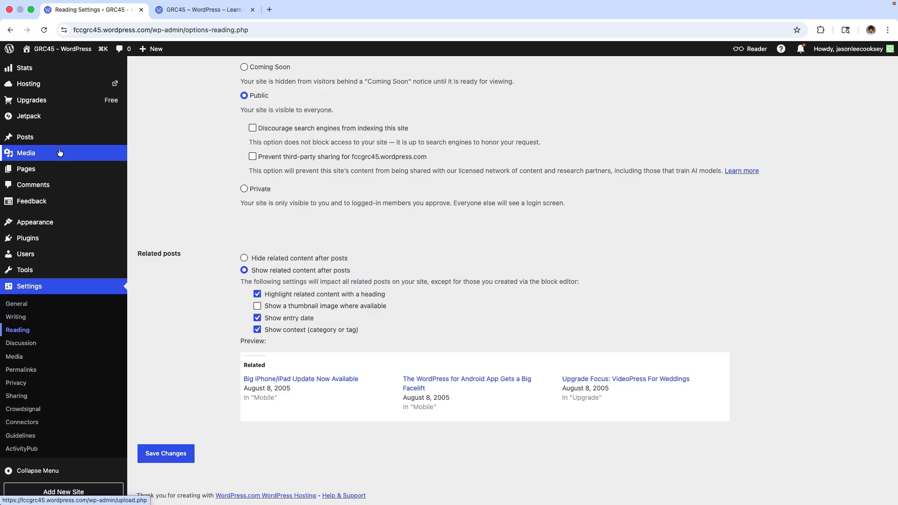
mouse_move(69, 211)
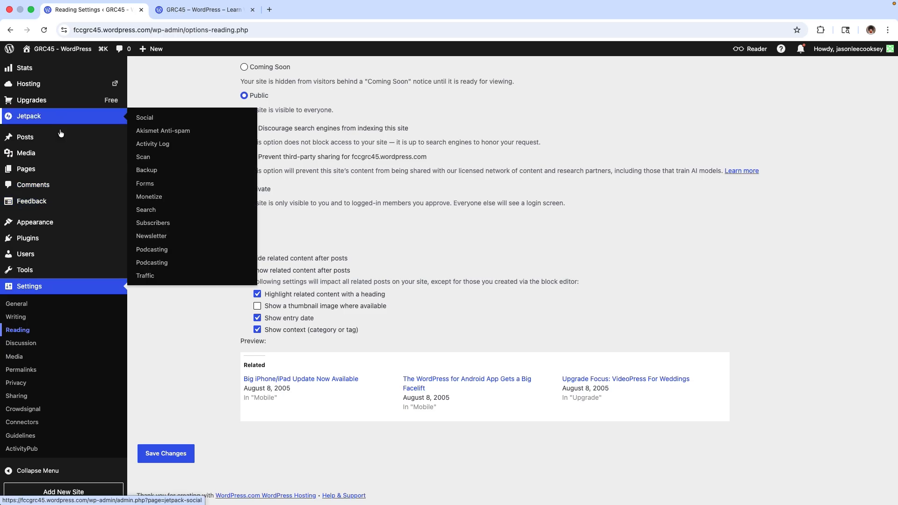
mouse_move(92, 273)
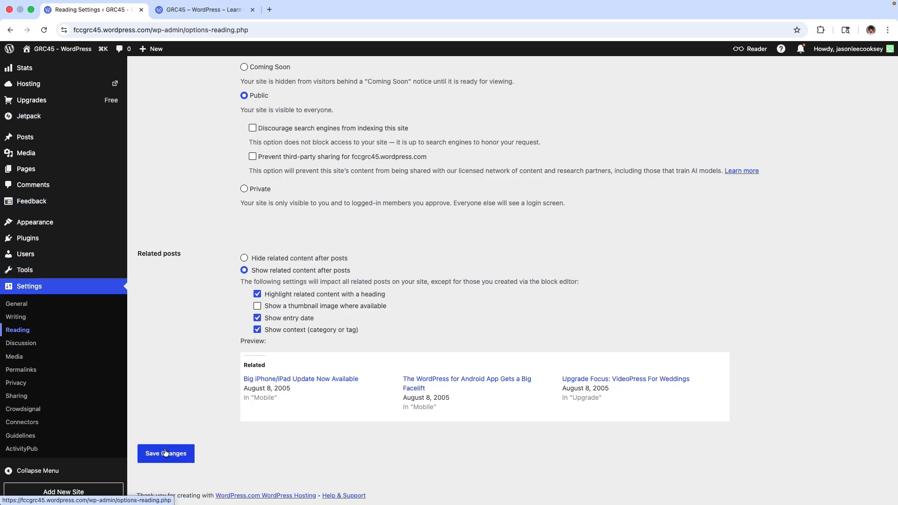